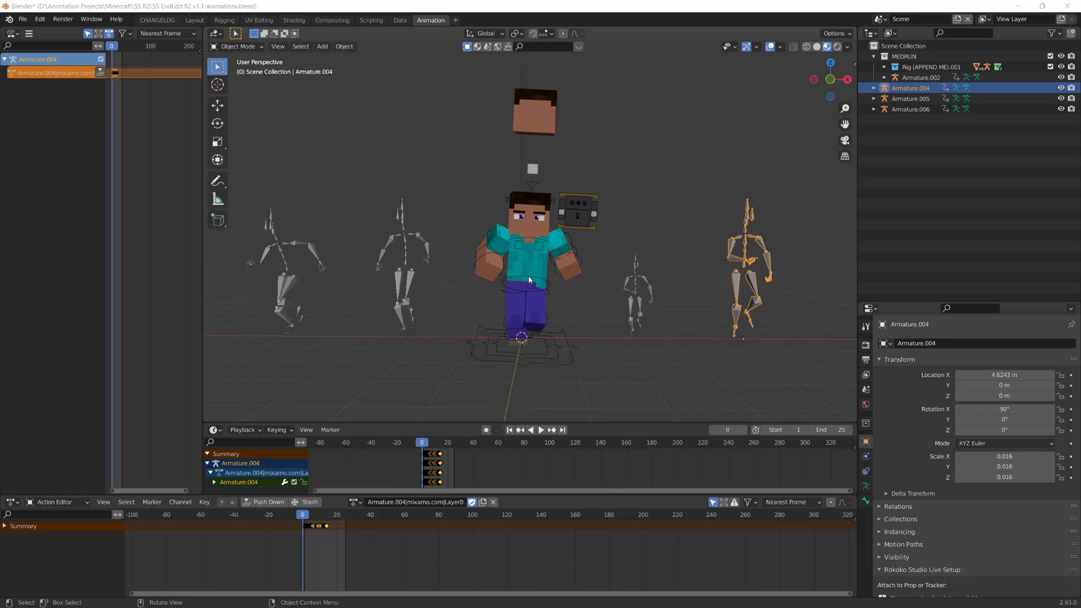
# Pick the torso mesh, check the interaction mode list, then deselect all objects with Alt+A.
pyautogui.scroll(1, 552, 292)
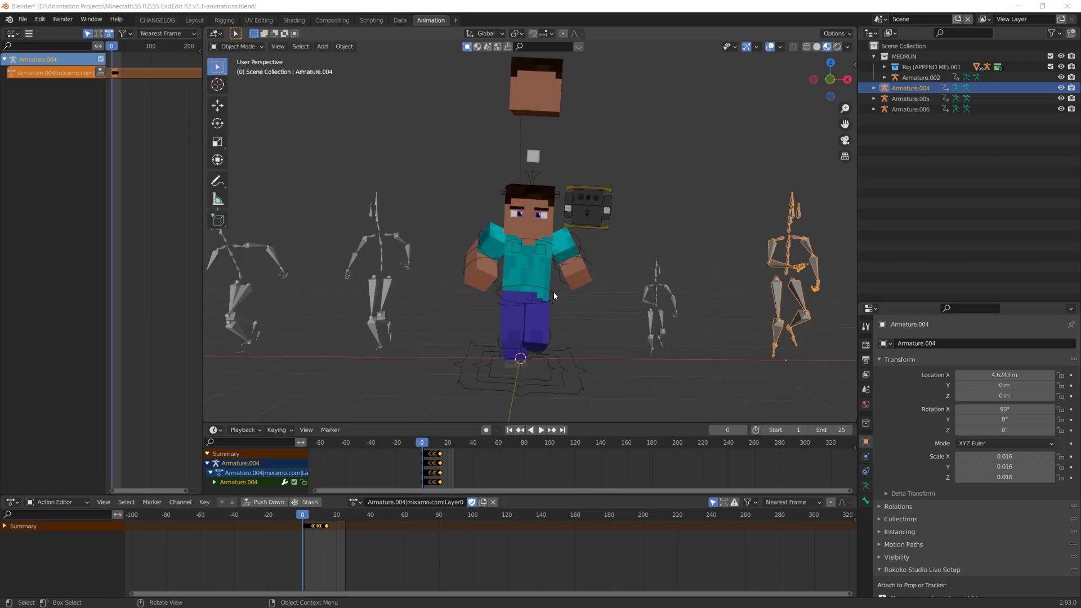
pyautogui.click(532, 262)
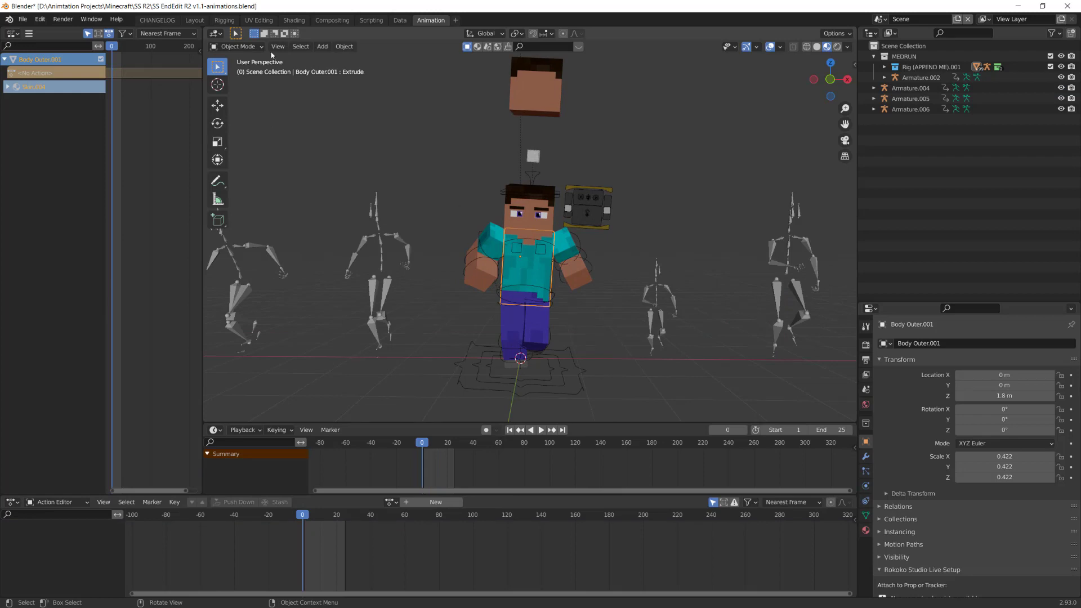
pyautogui.click(254, 47)
pyautogui.click(239, 47)
pyautogui.hotkey('alt', 'a')
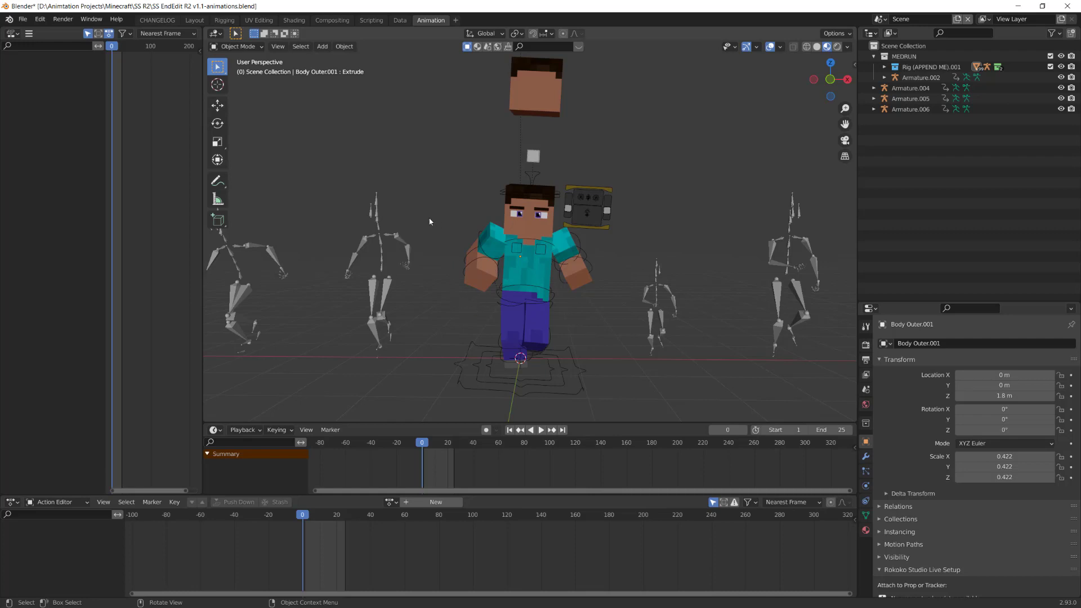
# Import Sword And Shield Attack.fbx as FBX with Automatic Bone Orientation enabled.
pyautogui.click(23, 19)
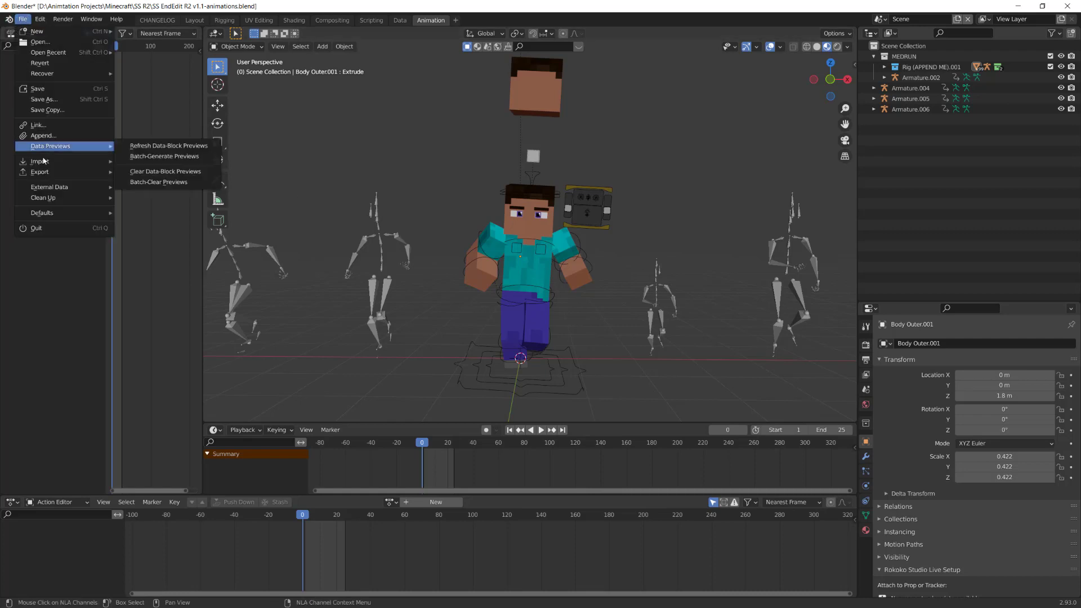
pyautogui.moveTo(40, 161)
pyautogui.click(146, 246)
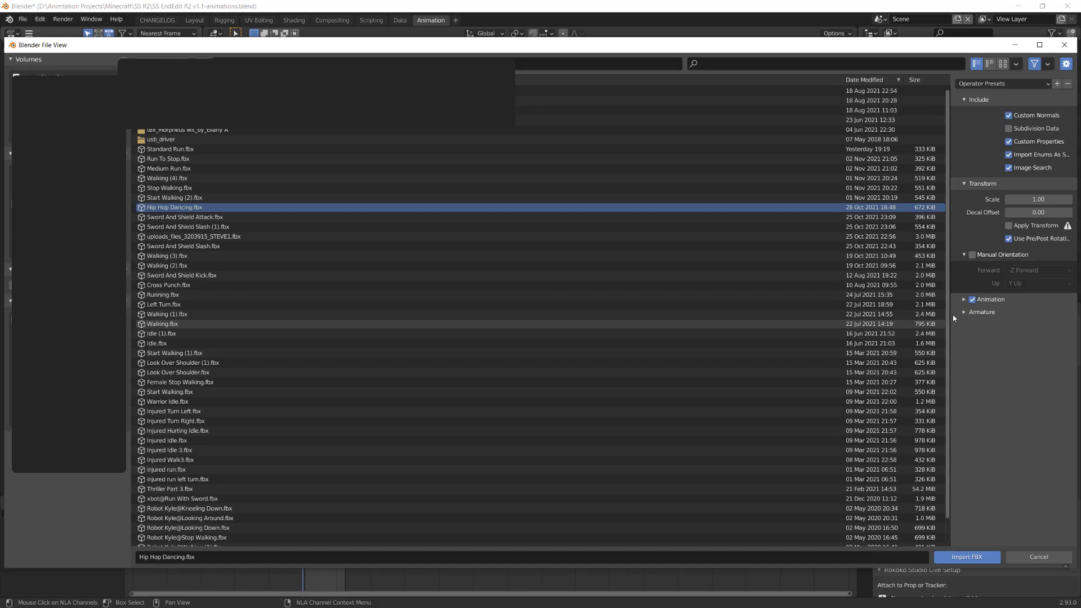
pyautogui.click(969, 313)
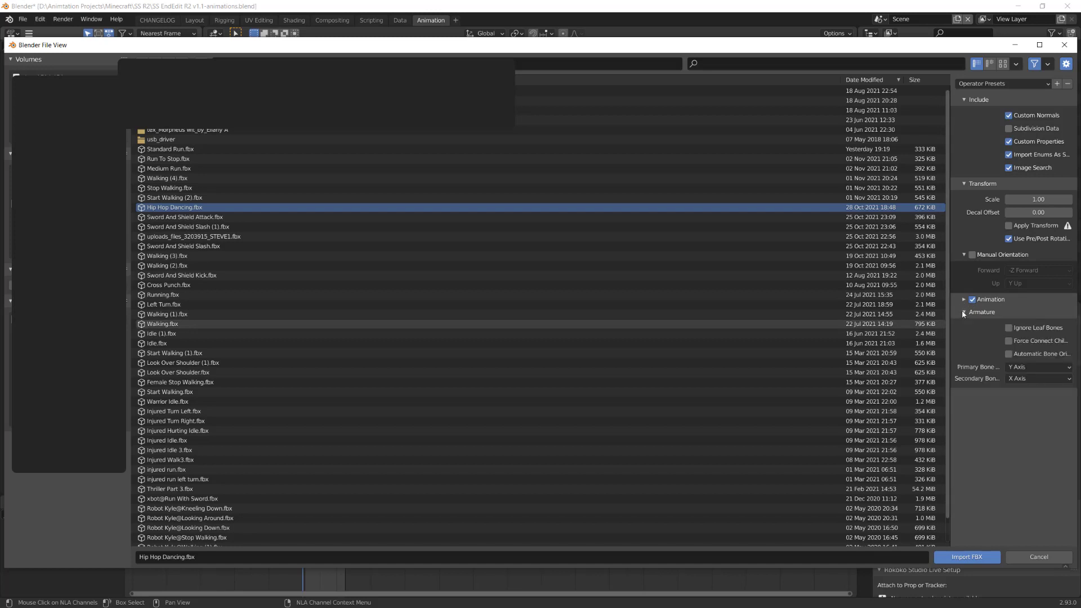
pyautogui.click(1009, 354)
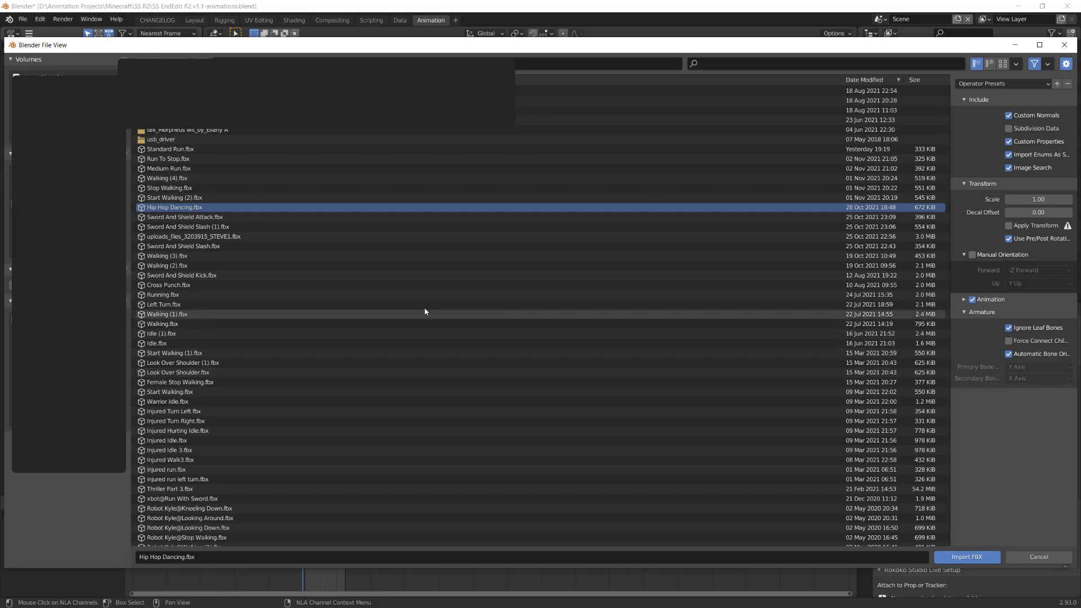
pyautogui.click(194, 220)
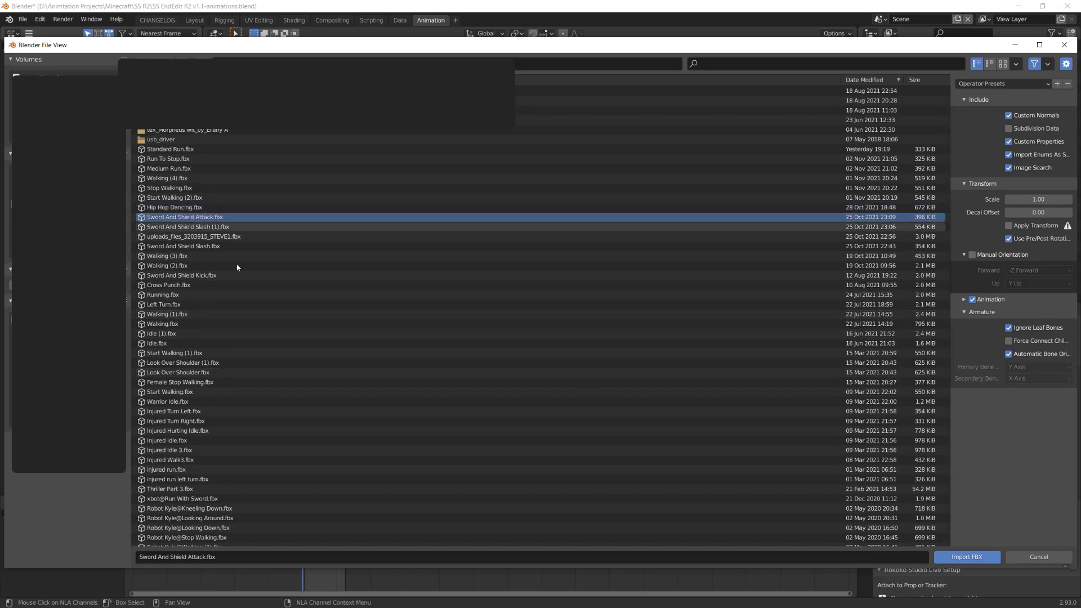
pyautogui.click(967, 557)
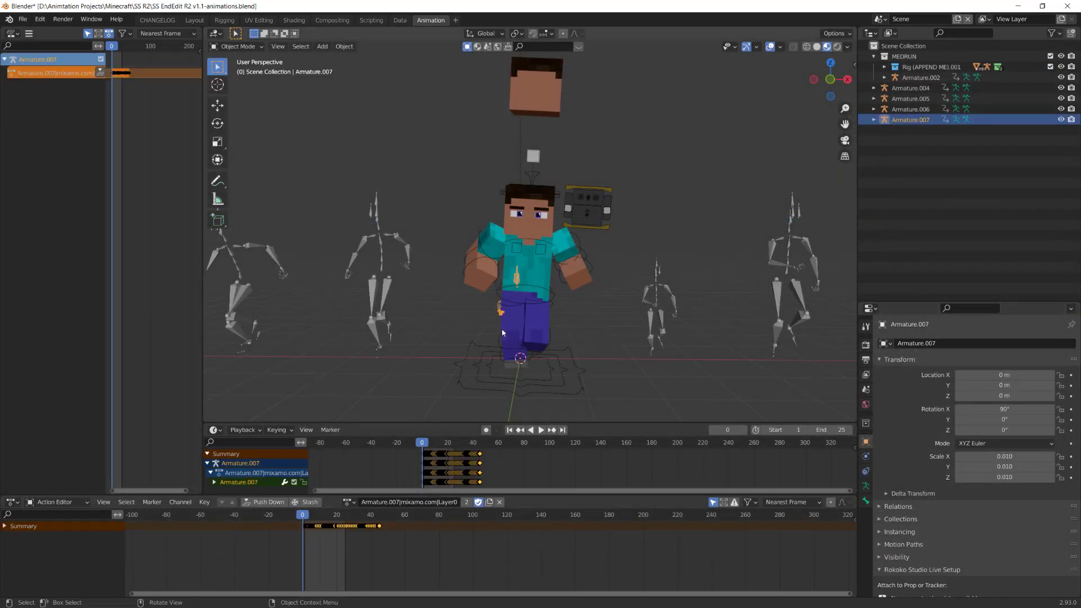
# Move Armature.007 along X beside the other rigs and preview its animation.
pyautogui.scroll(-3, 503, 333)
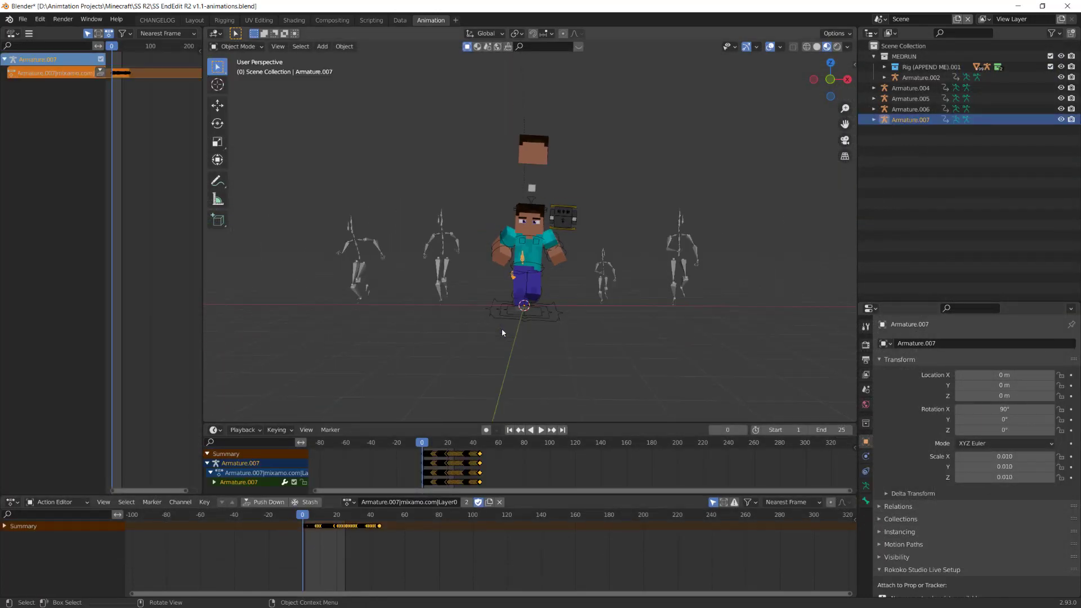
pyautogui.press('g')
pyautogui.press('x')
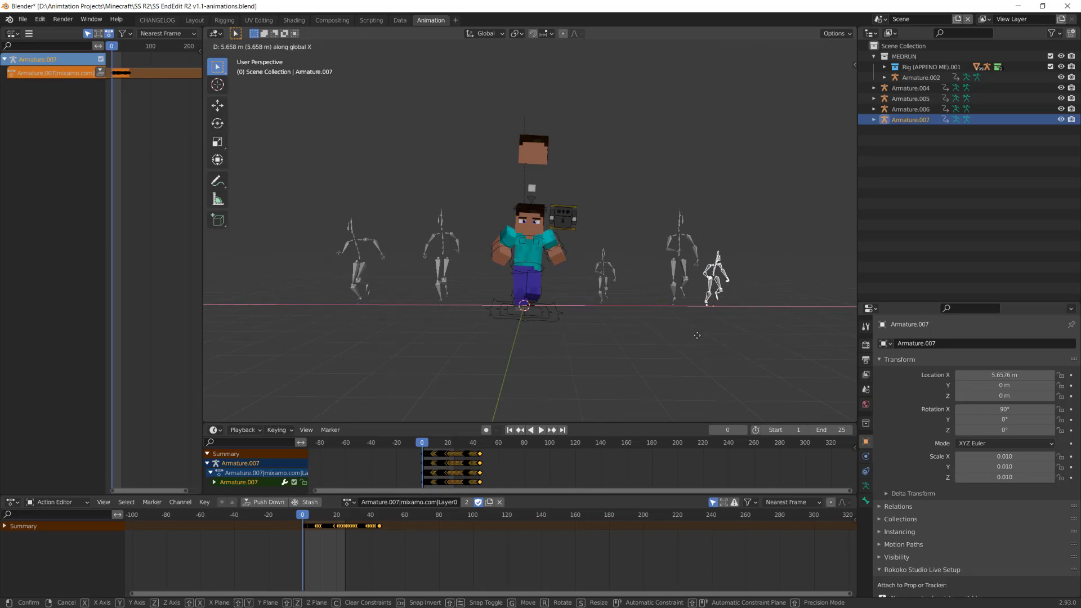
pyautogui.click(704, 335)
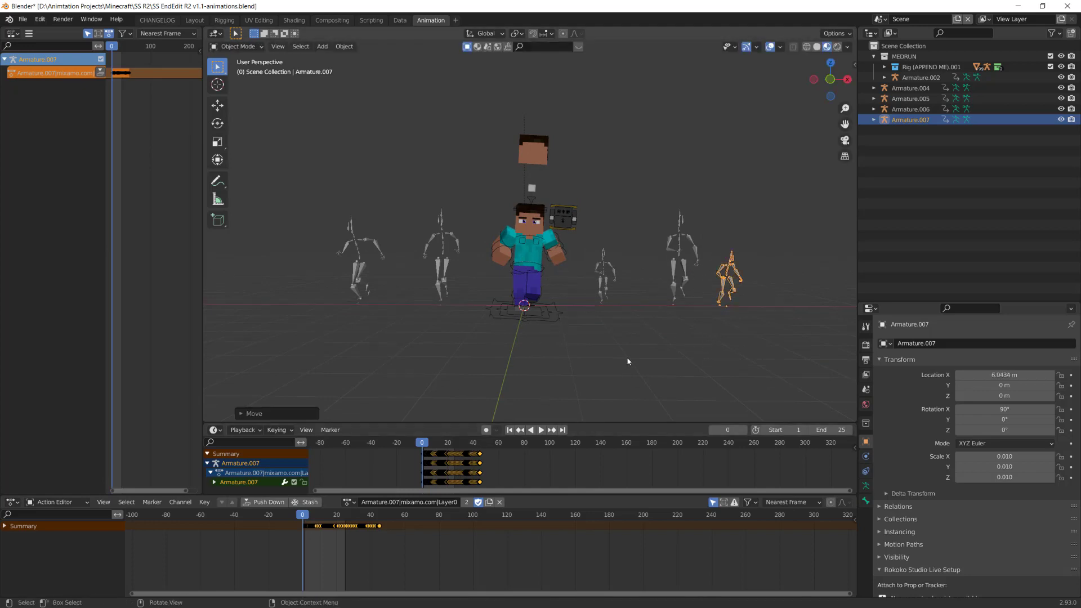
pyautogui.press('space')
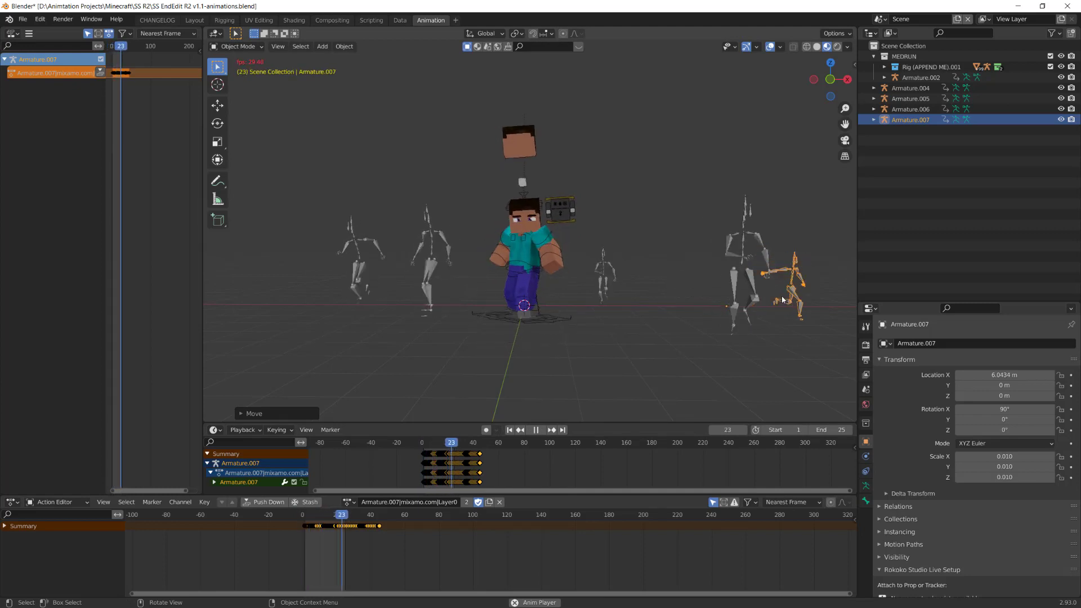
pyautogui.press('space')
pyautogui.moveTo(459, 441); pyautogui.dragTo(424, 445)
# Set the scene end frame to 45 and replay the animation from the start.
pyautogui.scroll(1, 483, 410)
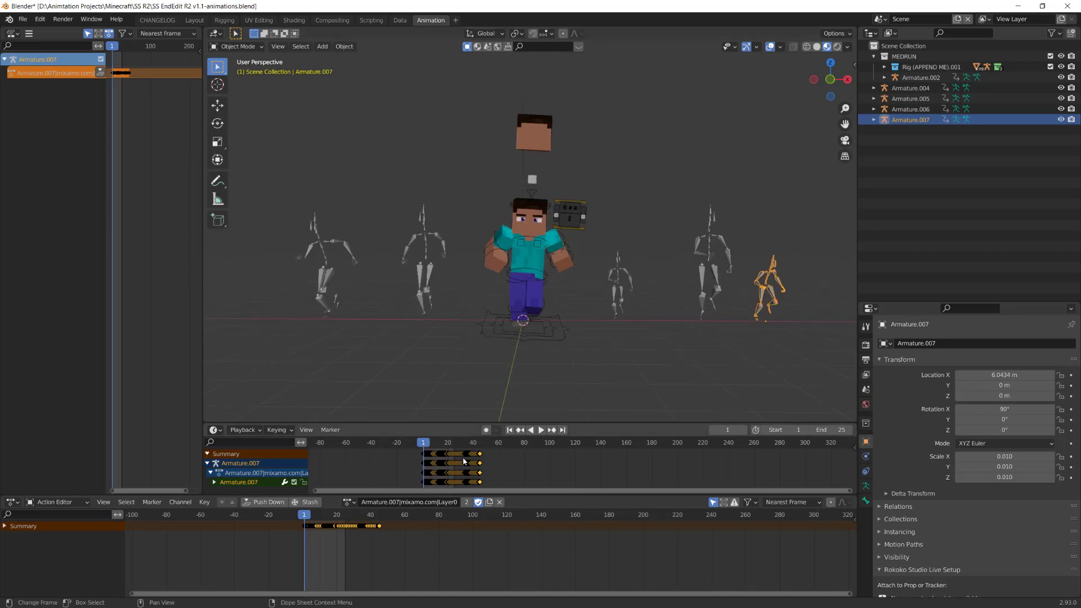
pyautogui.scroll(1, 580, 464)
pyautogui.click(830, 430)
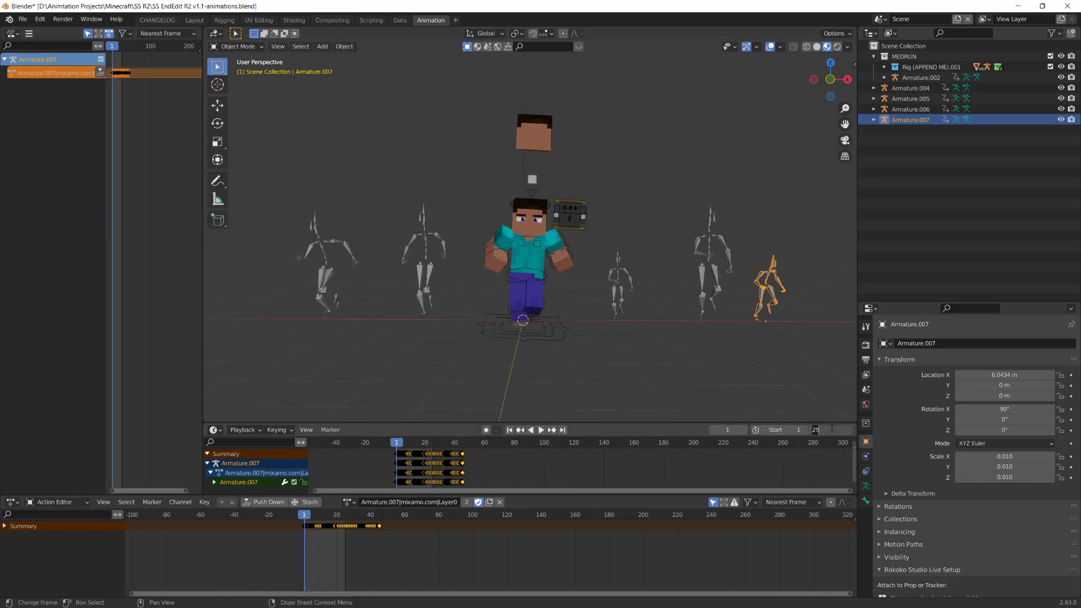
pyautogui.write('45')
pyautogui.press('Return')
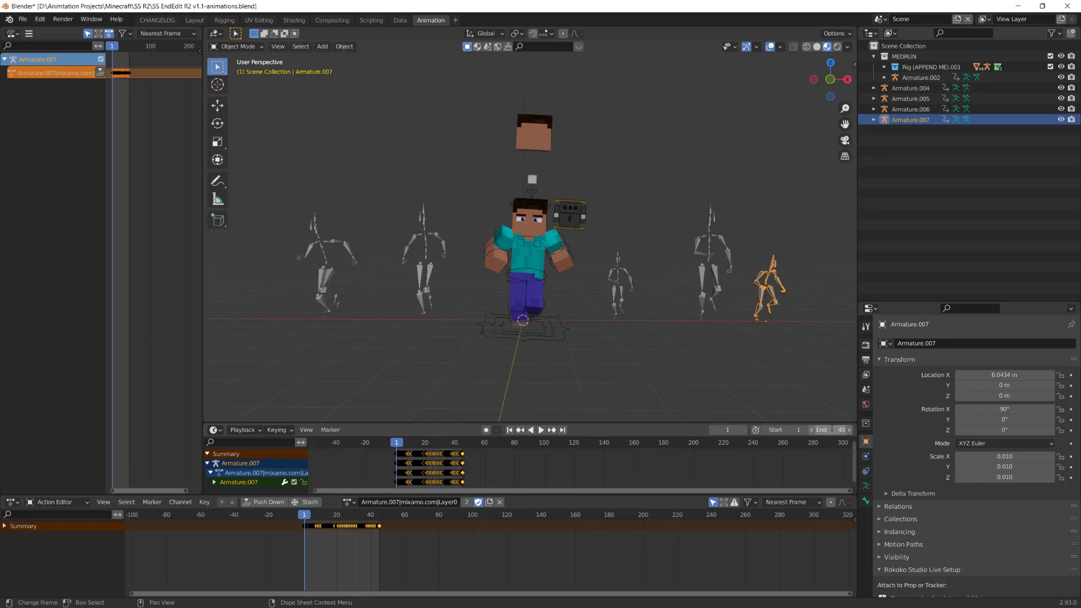
pyautogui.press('space')
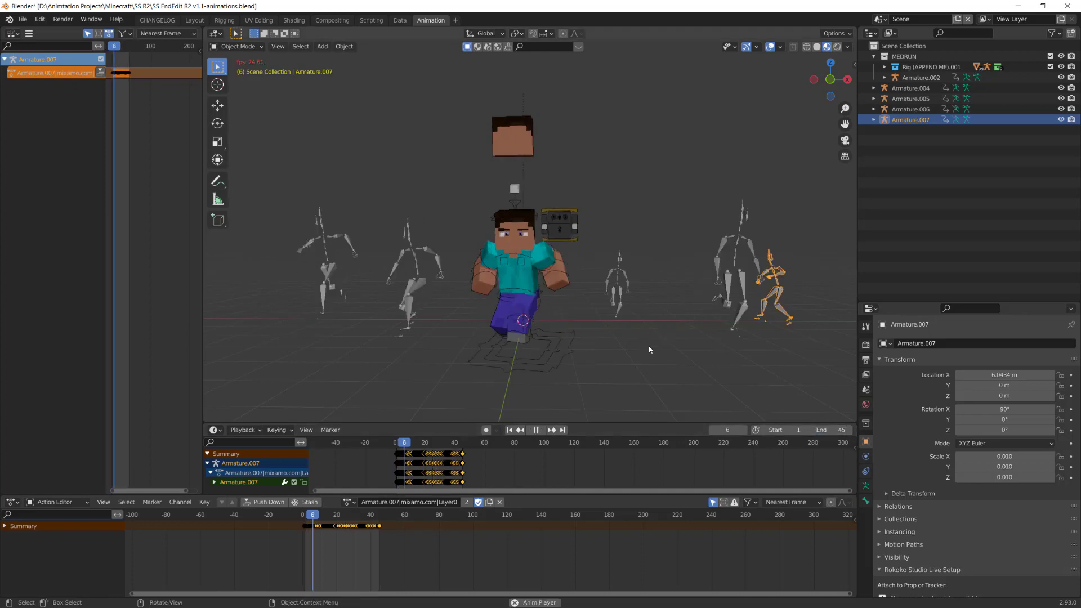
pyautogui.press('space')
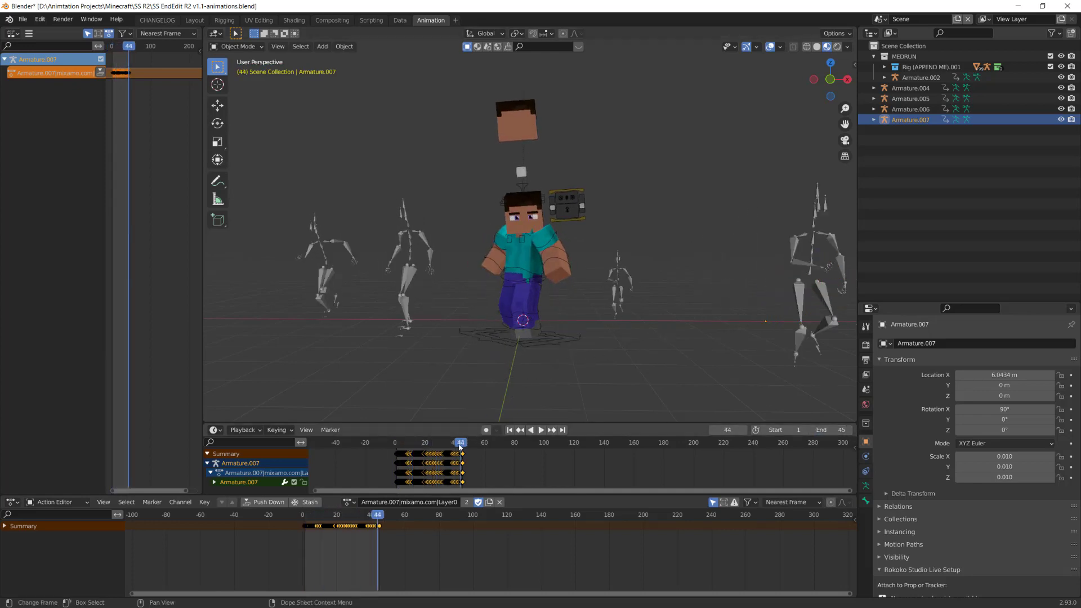
pyautogui.click(394, 443)
pyautogui.press('space')
pyautogui.press('space')
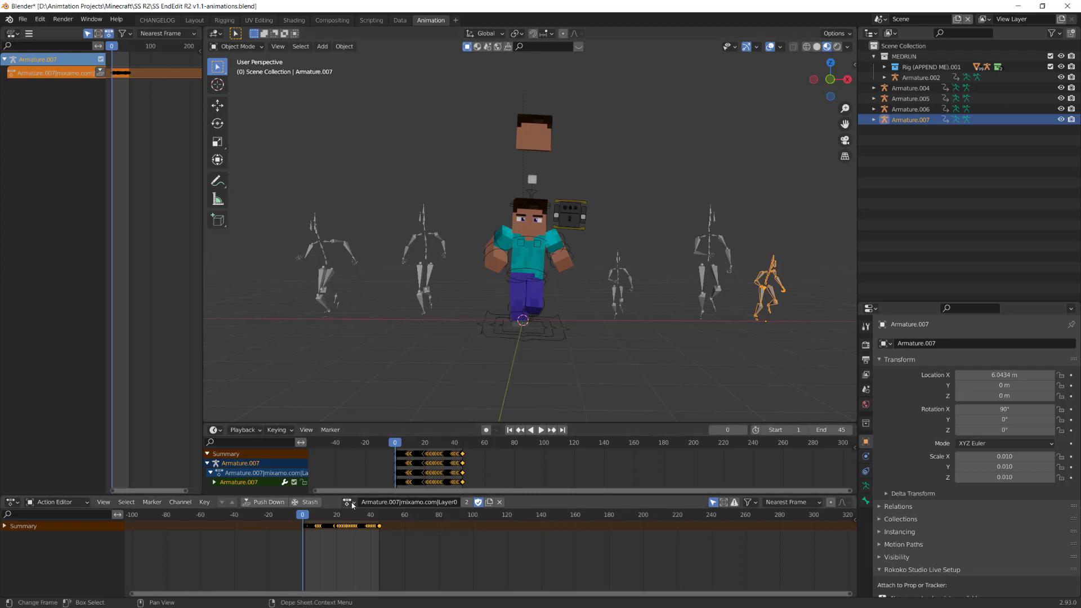
# Unlink Armature.007's action and toggle it into Pose Mode and back.
pyautogui.click(498, 502)
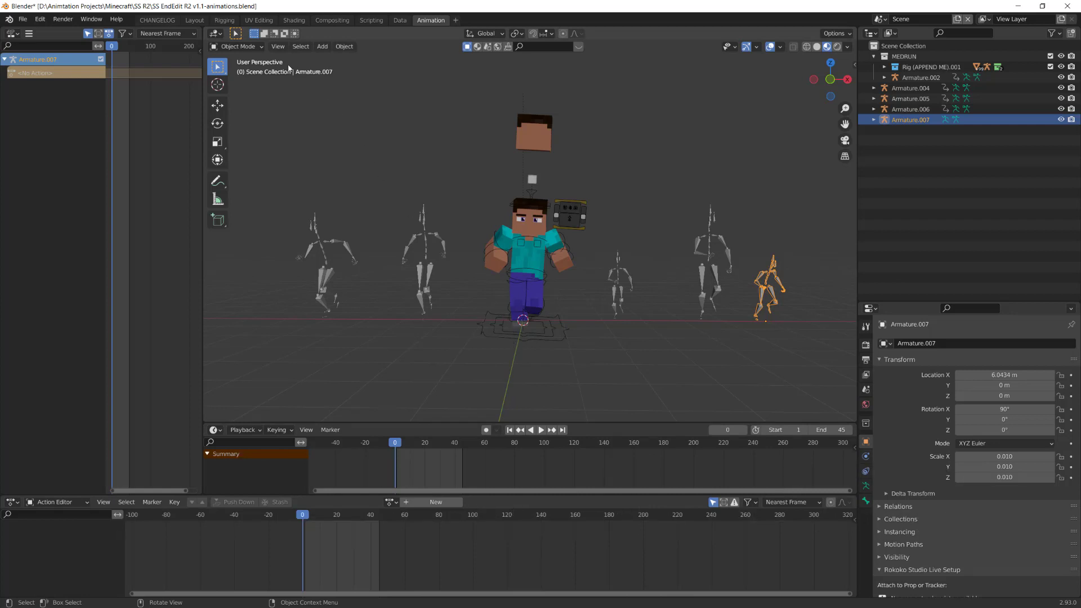
pyautogui.click(236, 46)
pyautogui.click(251, 80)
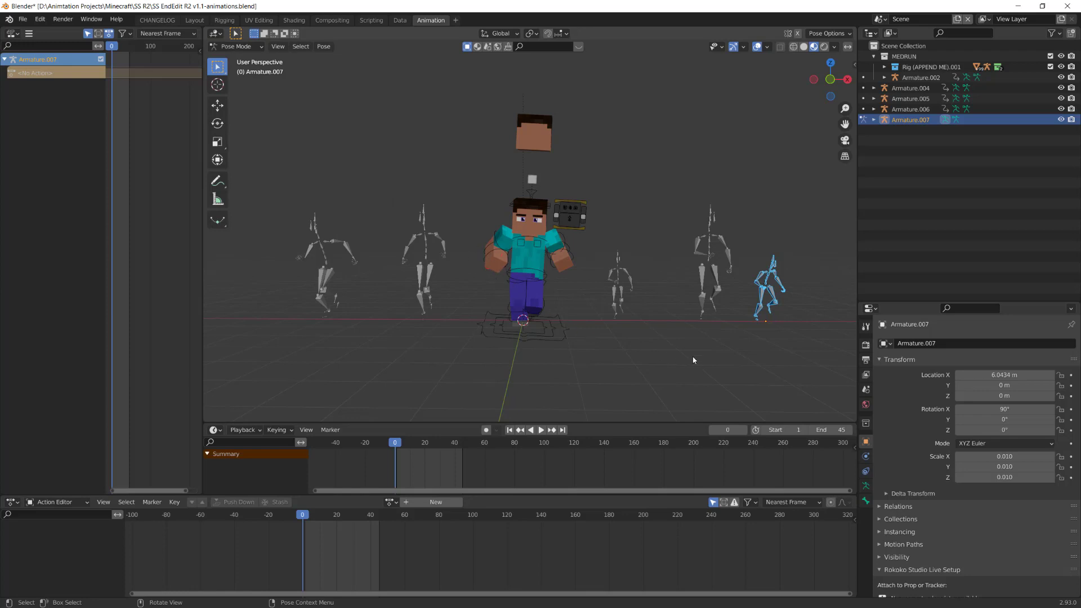
pyautogui.hotkey('ctrl', 'Tab')
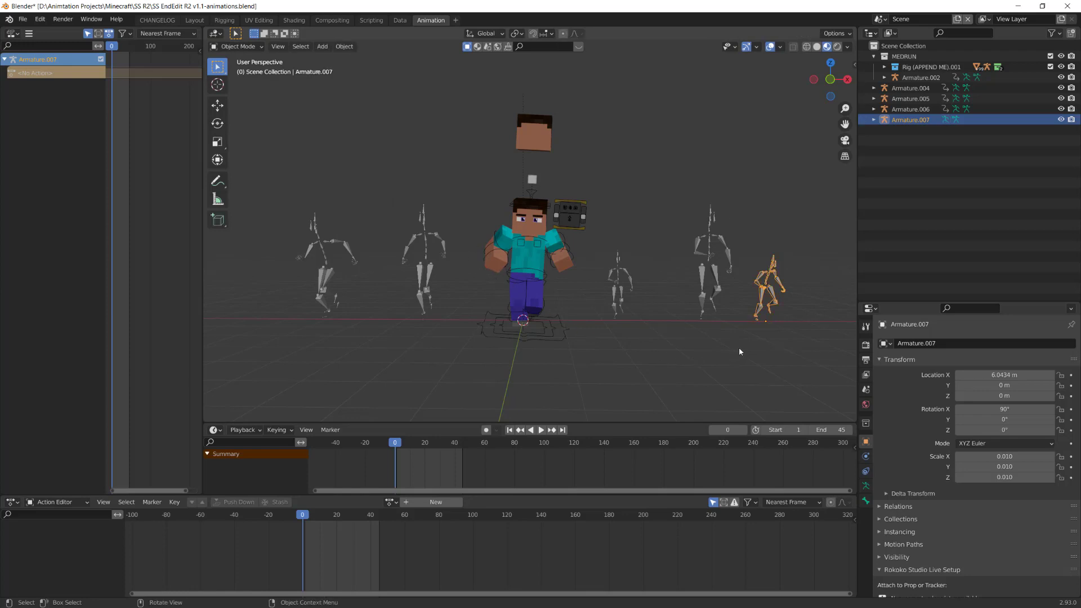
# Put the Smooth Stone v1.0.001 rig in Pose Mode and apply Clear Transform > All.
pyautogui.click(553, 336)
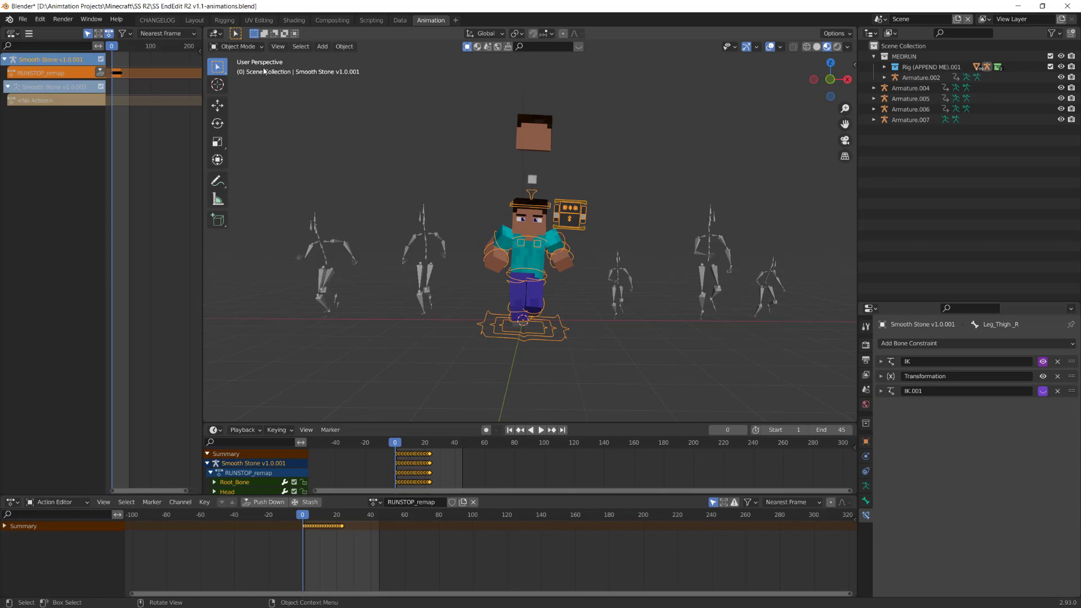
pyautogui.click(236, 46)
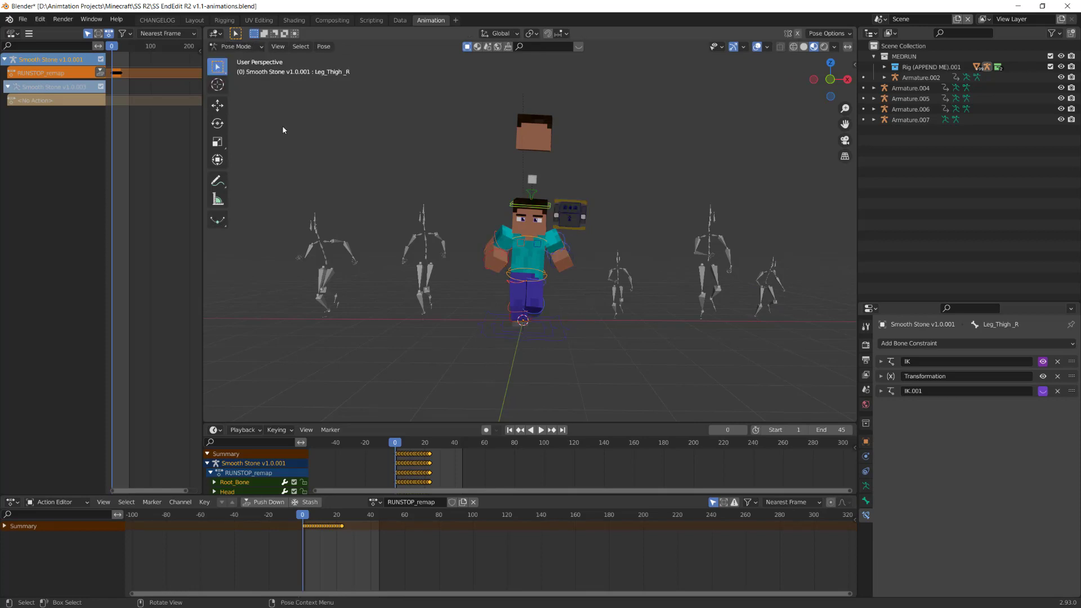
pyautogui.click(323, 46)
pyautogui.moveTo(357, 70)
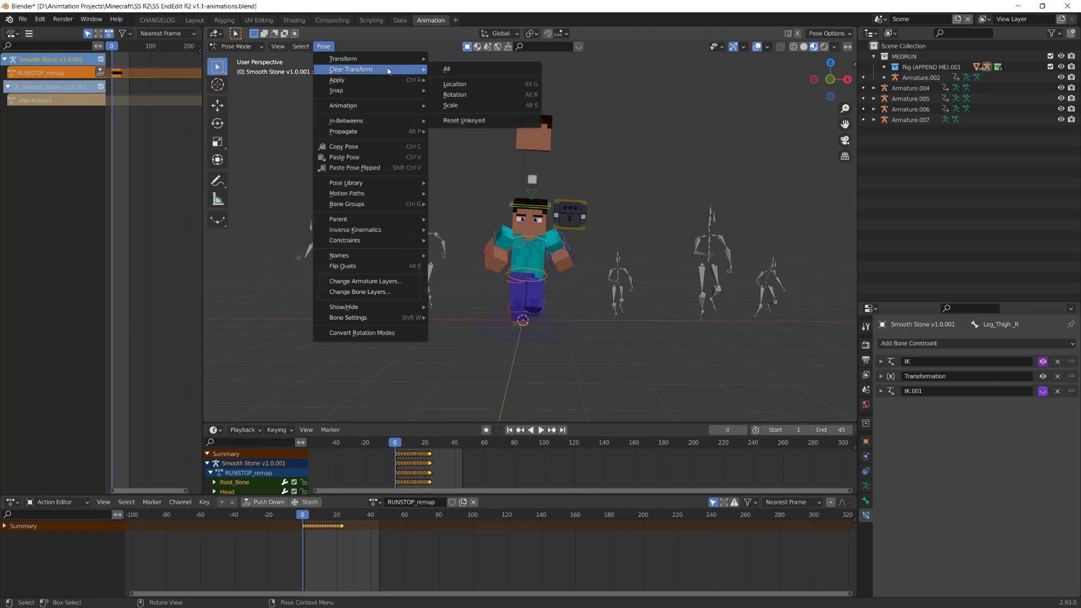
pyautogui.click(445, 73)
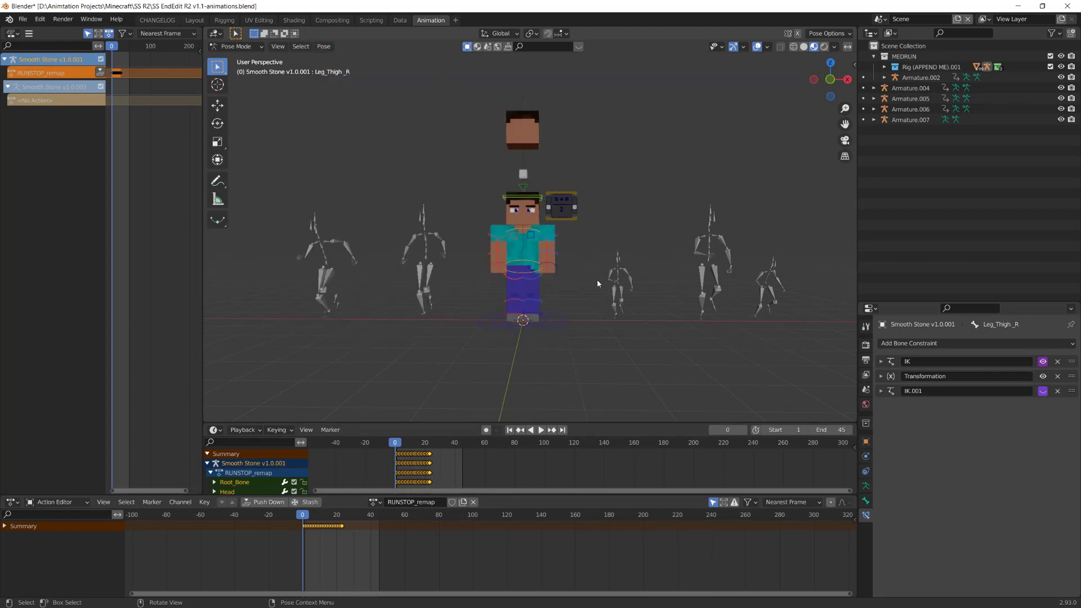
pyautogui.scroll(2, 567, 306)
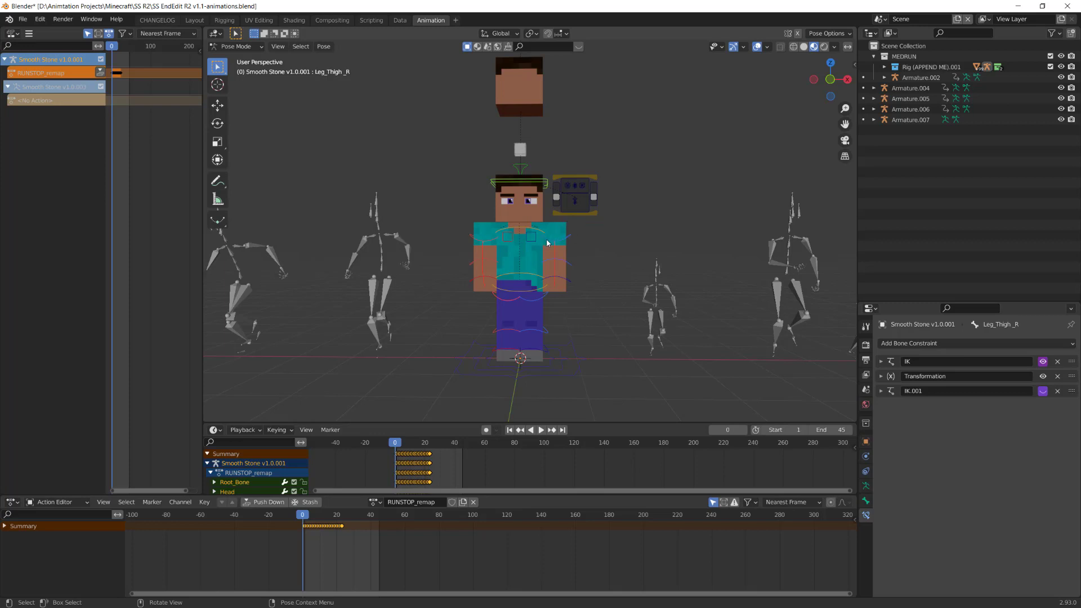
pyautogui.scroll(-1, 548, 242)
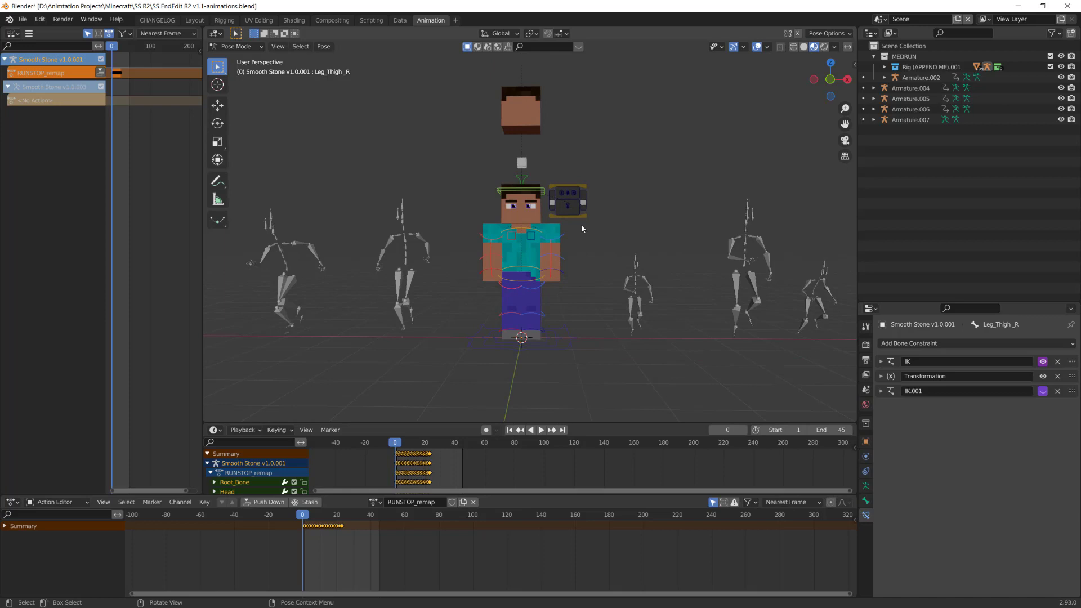
pyautogui.scroll(-1, 701, 283)
pyautogui.scroll(1, 704, 294)
# Return Steve to Object Mode, then switch Armature.007's Skeleton display from Rest Position to Pose Position.
pyautogui.click(814, 292)
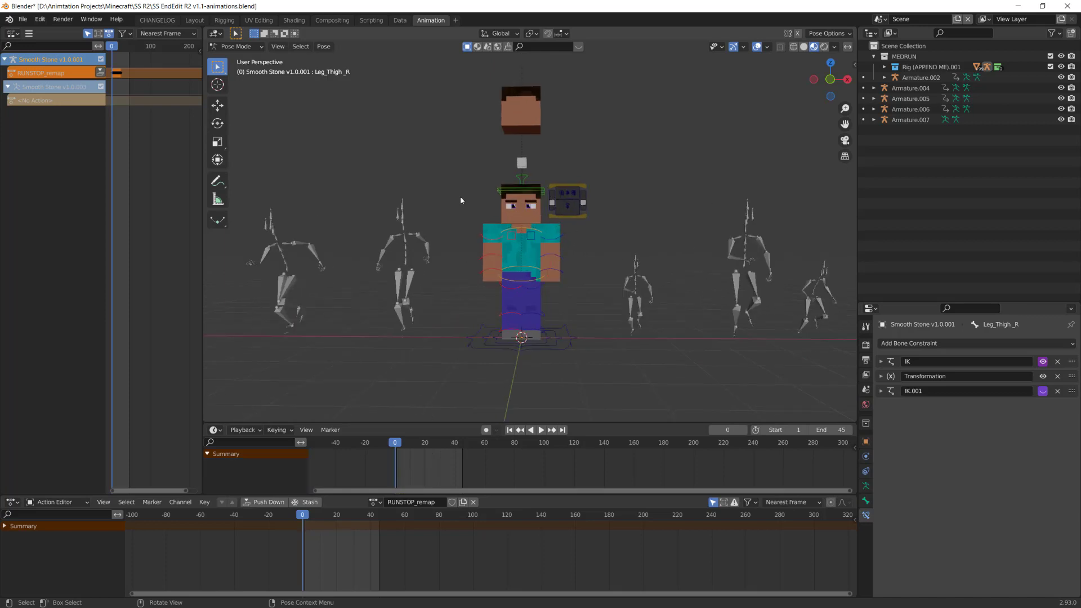
pyautogui.hotkey('ctrl', 'Tab')
pyautogui.scroll(-1, 777, 280)
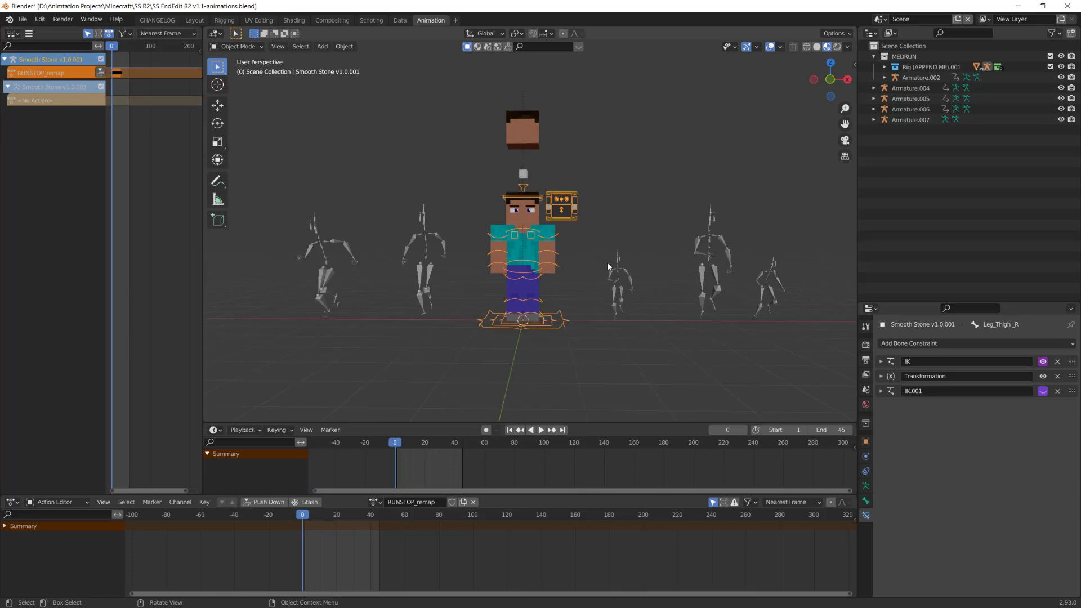
pyautogui.click(776, 279)
pyautogui.click(866, 486)
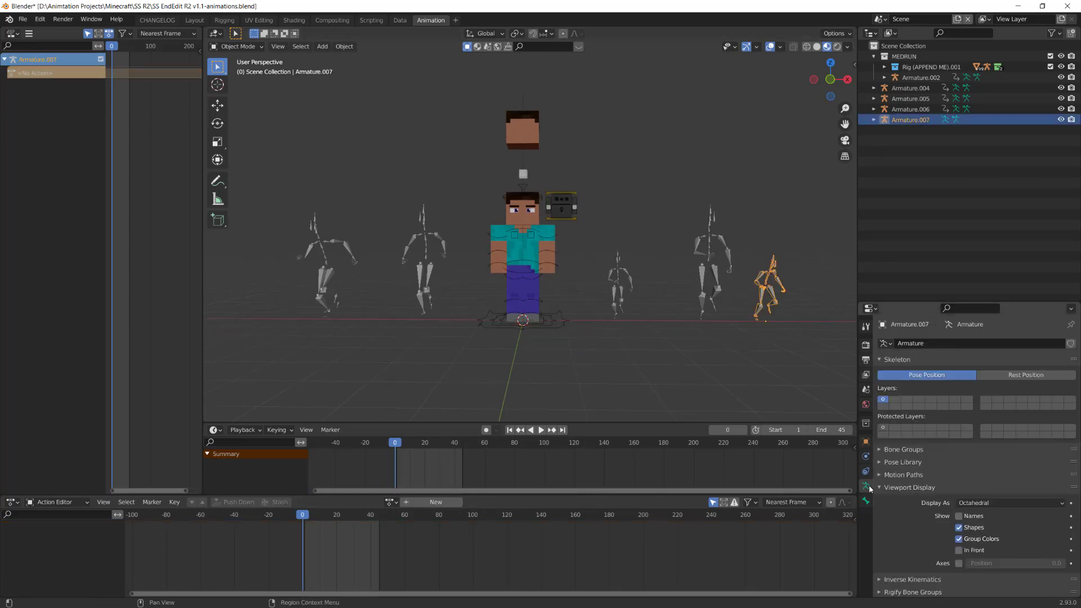
pyautogui.click(1033, 374)
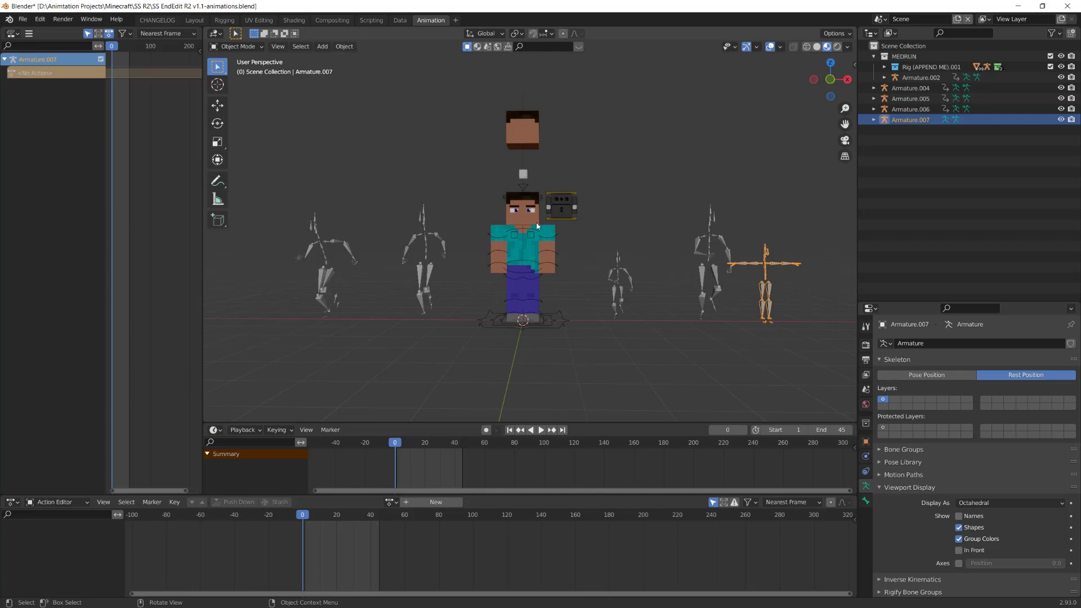
pyautogui.click(908, 379)
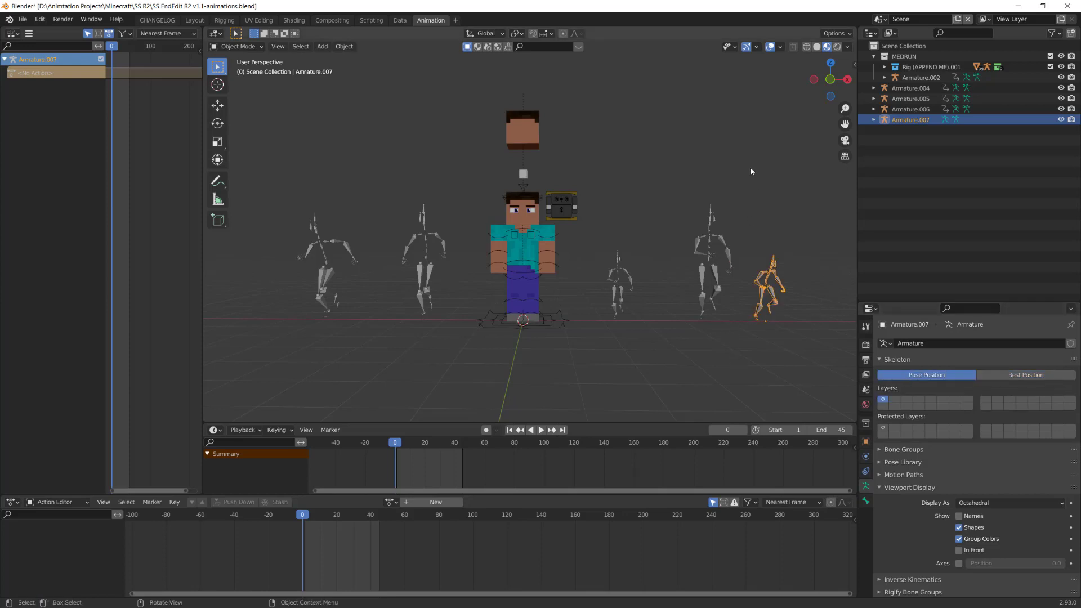
# Open the N sidebar and expand the Rokoko Studio Live Retargeting panel.
pyautogui.press('n')
pyautogui.scroll(2, 725, 211)
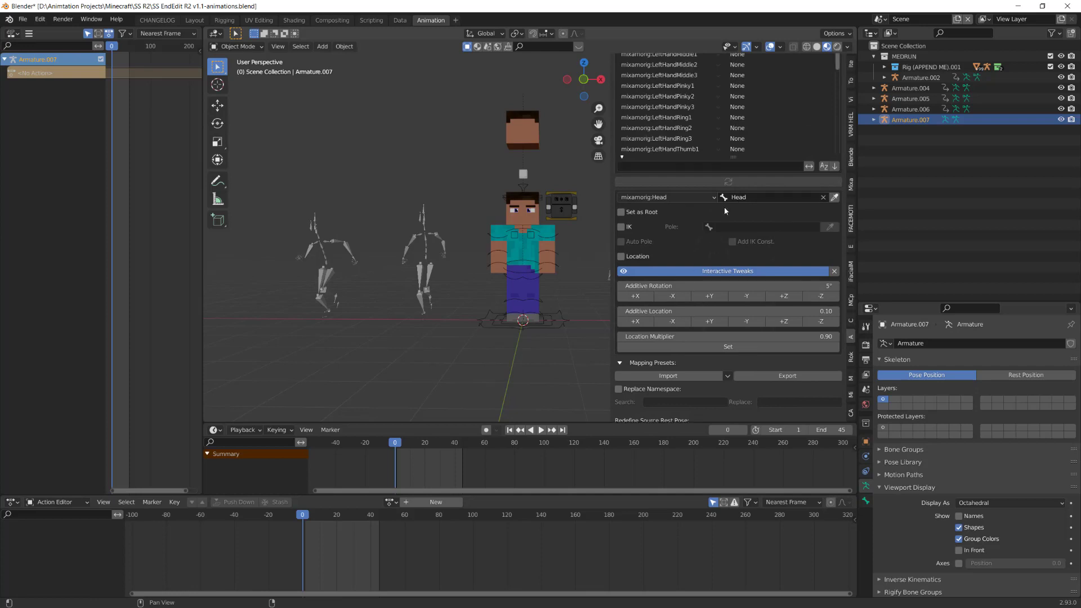
pyautogui.scroll(3, 734, 252)
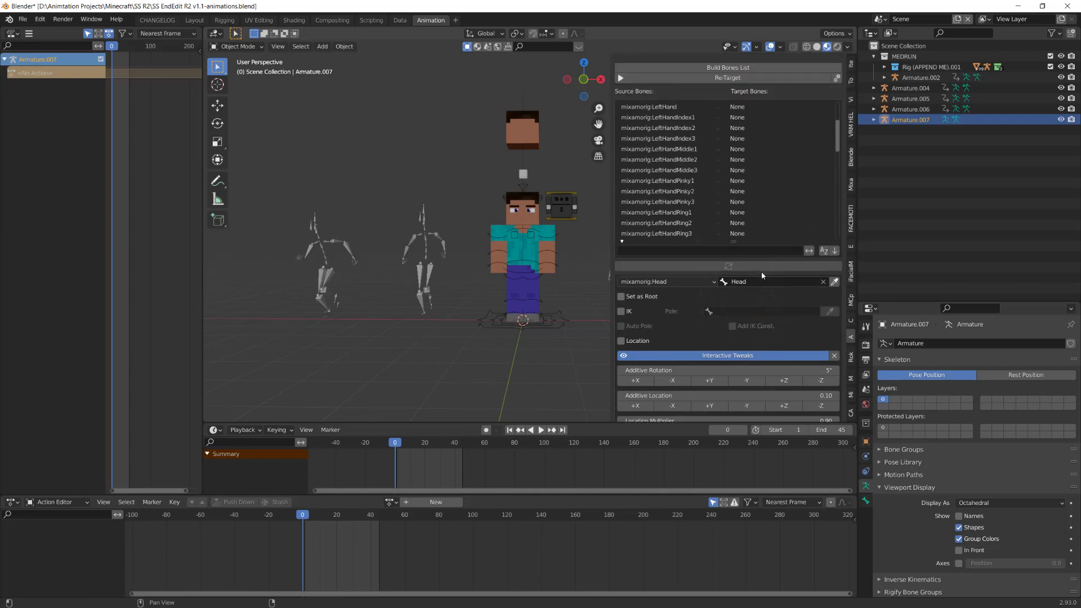
pyautogui.scroll(-4, 771, 304)
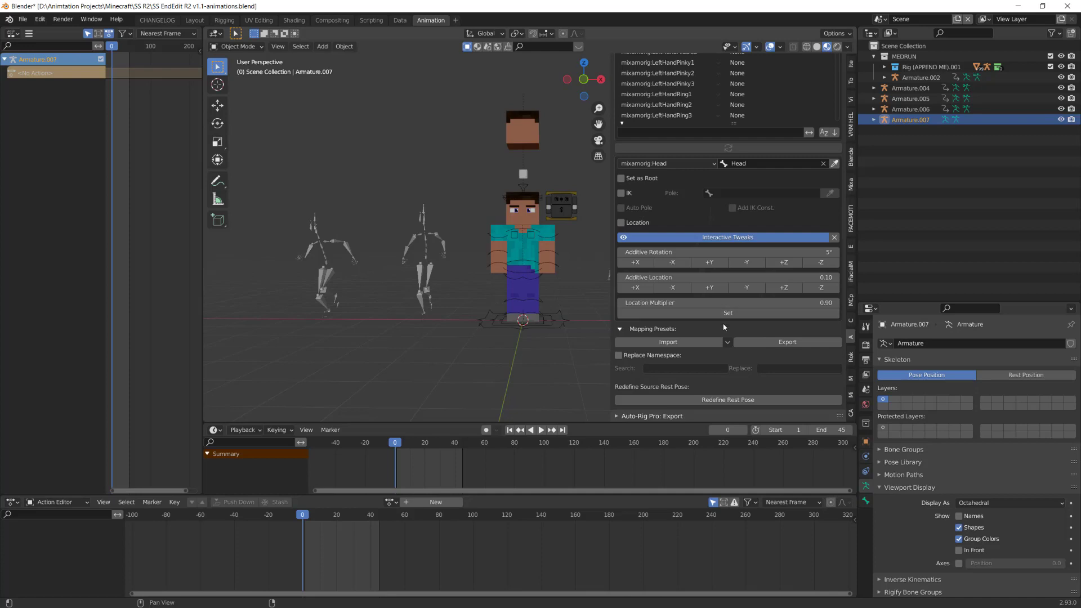
pyautogui.click(850, 357)
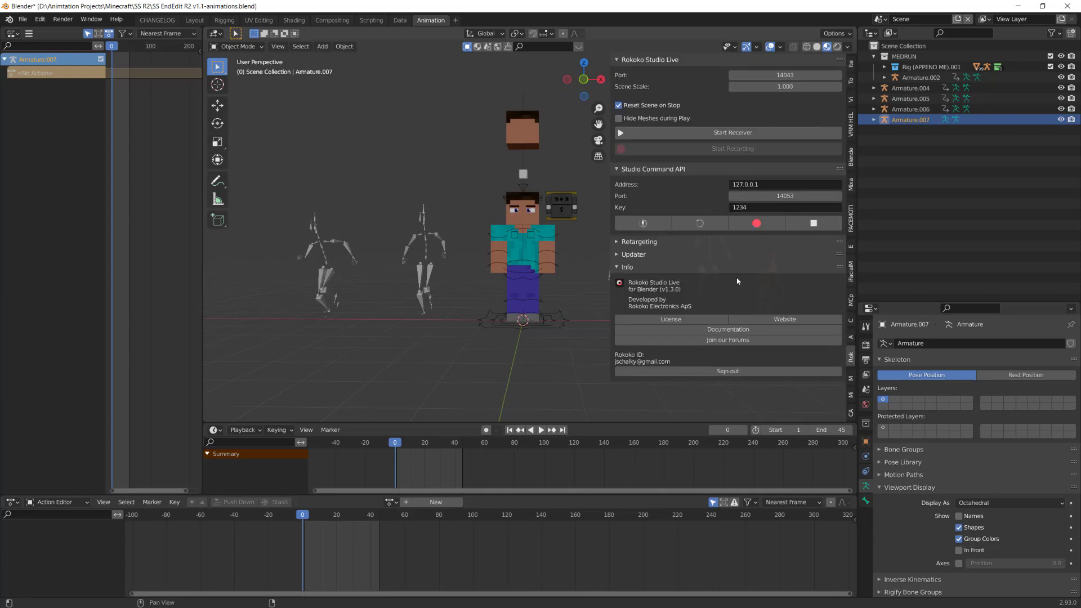
pyautogui.click(630, 246)
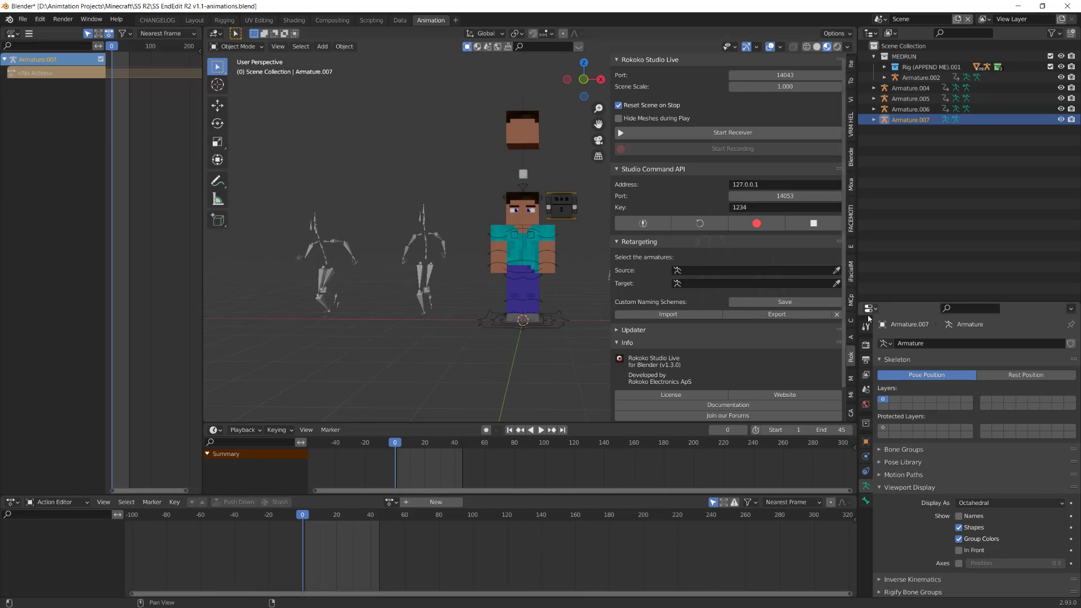
# Return to the Auto-Rig Pro Remap panel with Armature.007 as the source armature.
pyautogui.click(850, 340)
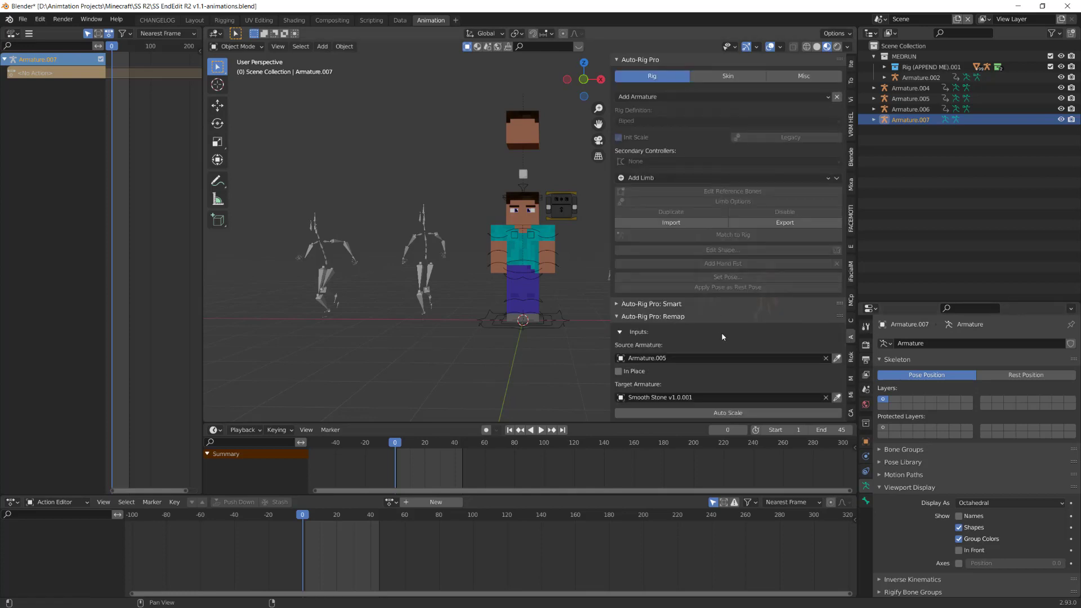
pyautogui.scroll(-10, 690, 334)
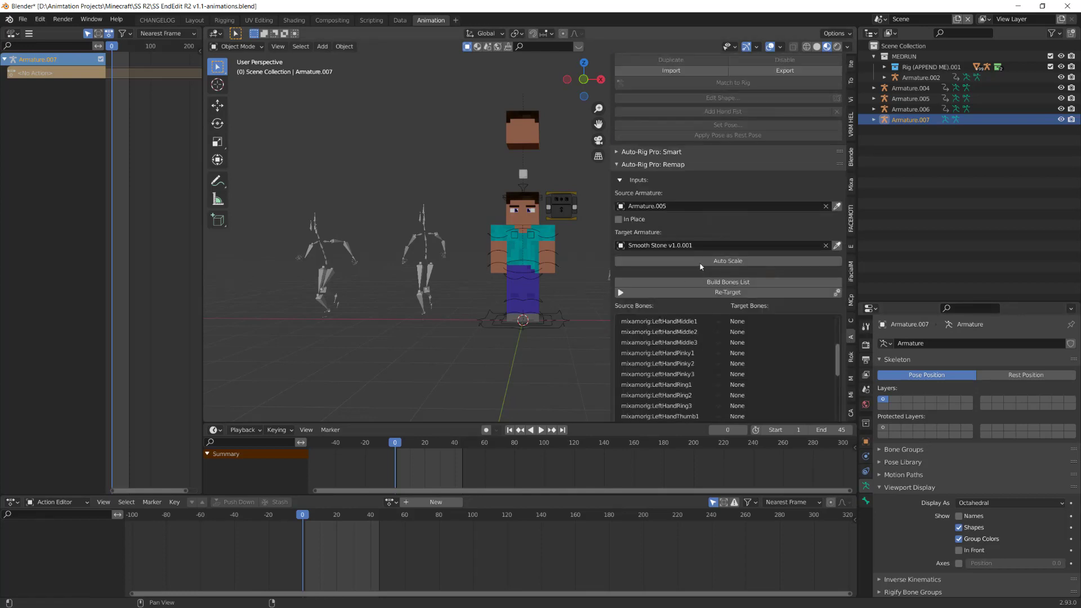
pyautogui.scroll(-3, 701, 188)
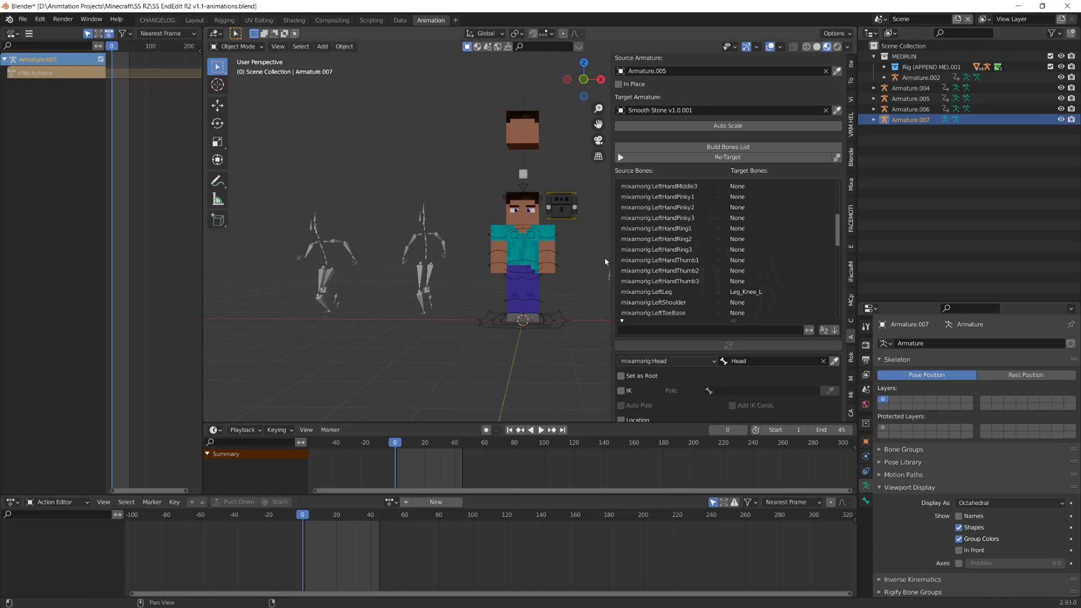
pyautogui.moveTo(560, 322); pyautogui.dragTo(579, 278, button='middle')
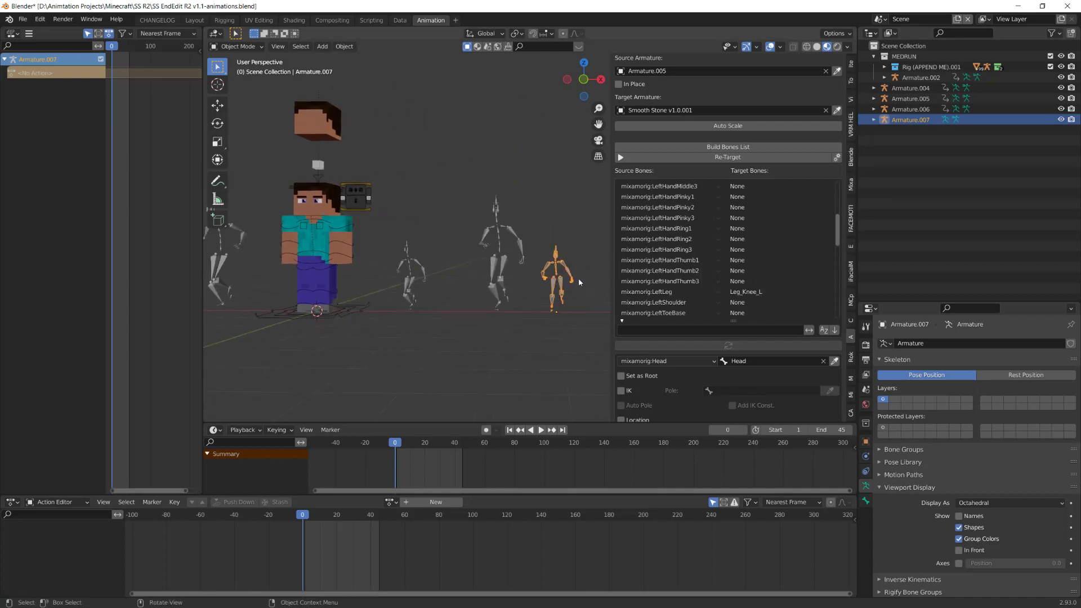
pyautogui.scroll(3, 771, 162)
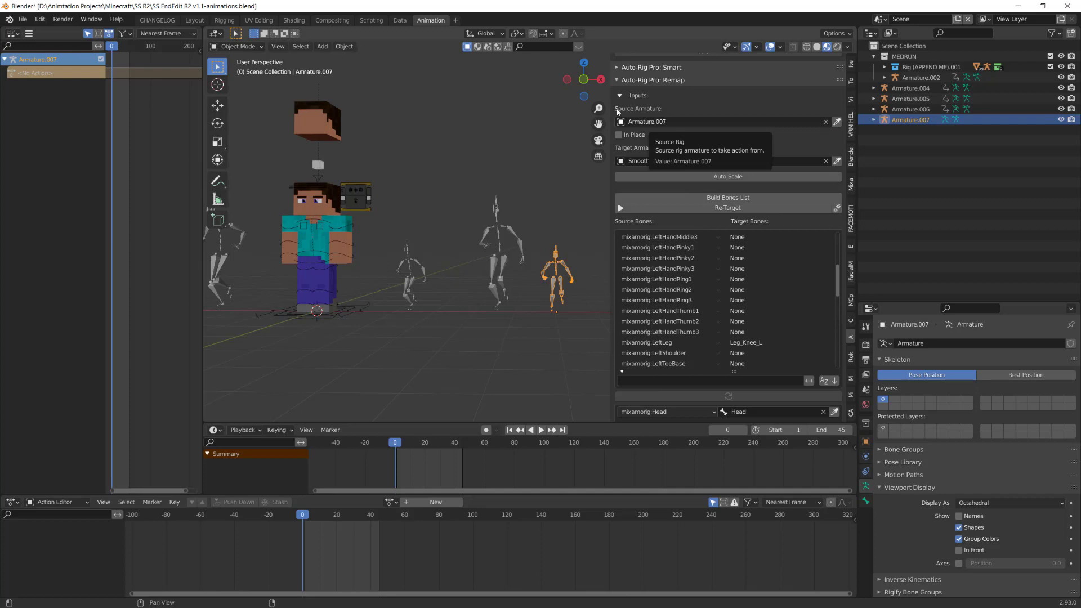
# Select the Steve rig, apply Auto Scale, and preview the playback from frame 1.
pyautogui.click(338, 246)
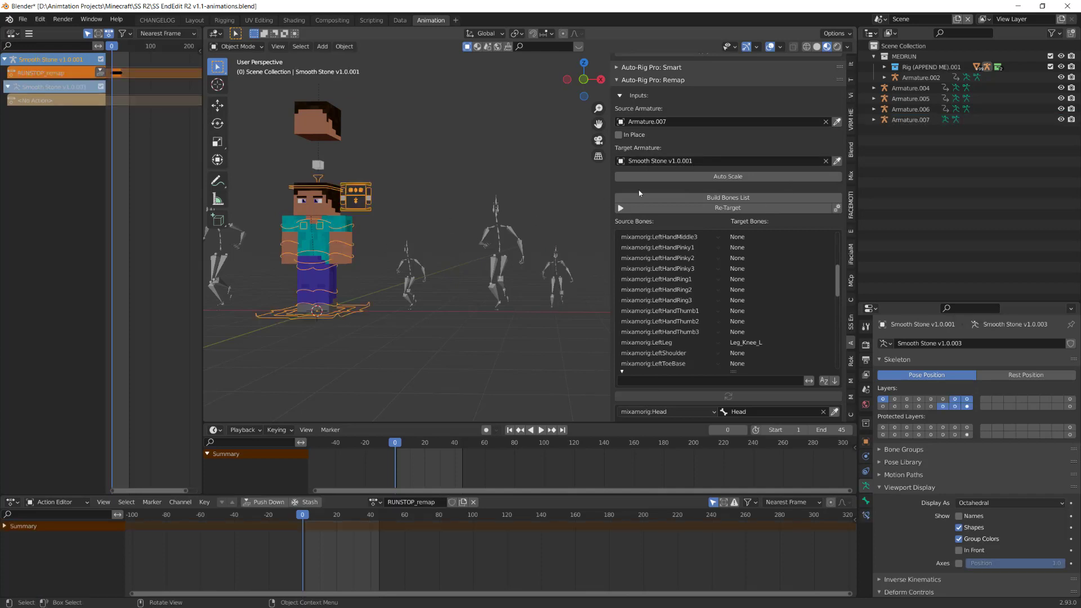
pyautogui.click(712, 177)
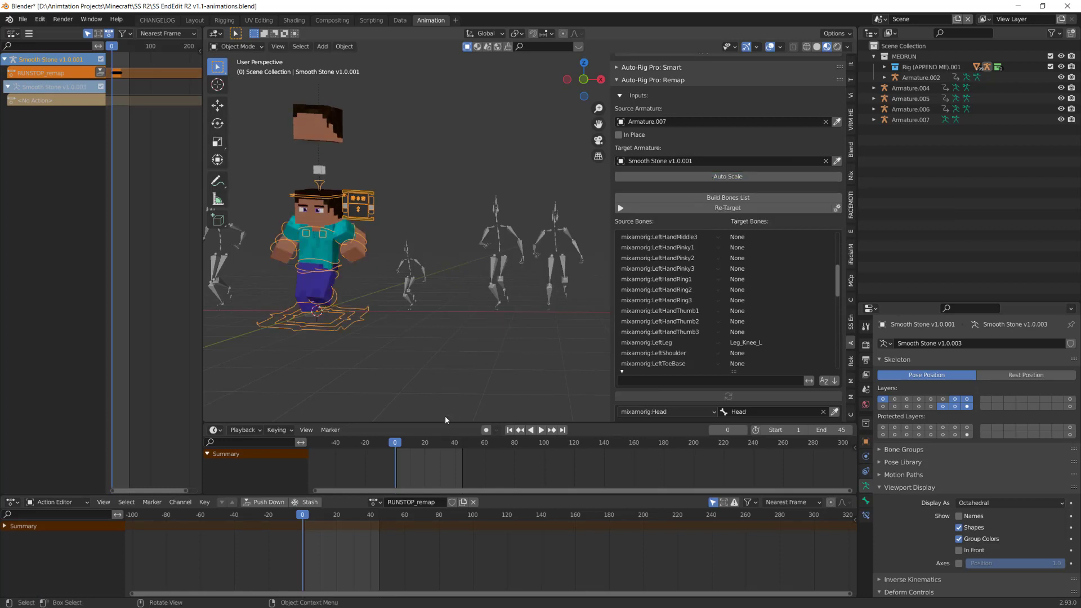
pyautogui.press('space')
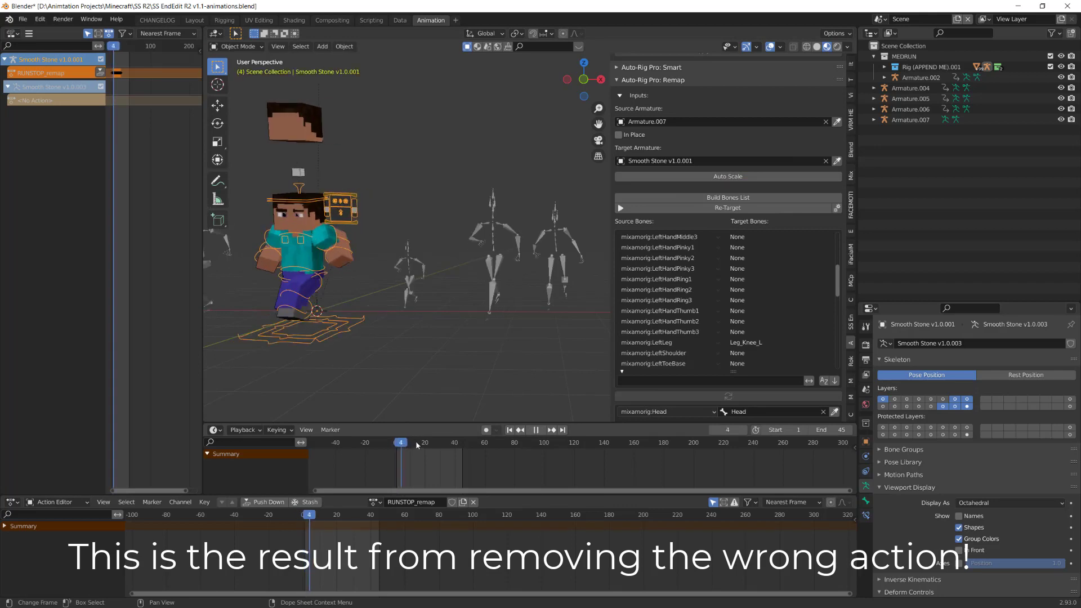
pyautogui.click(395, 441)
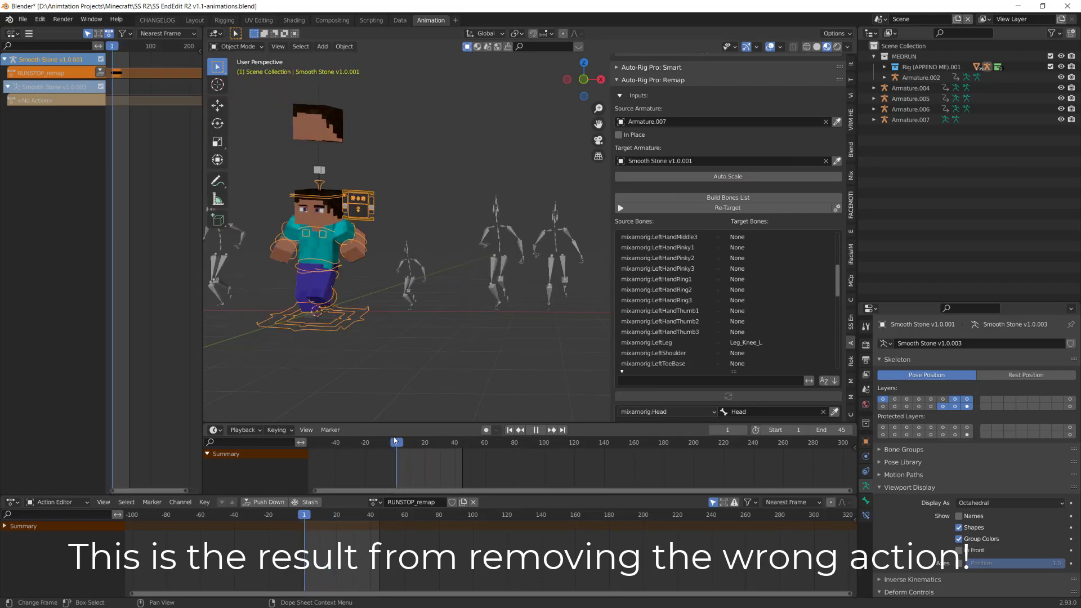
pyautogui.press('Escape')
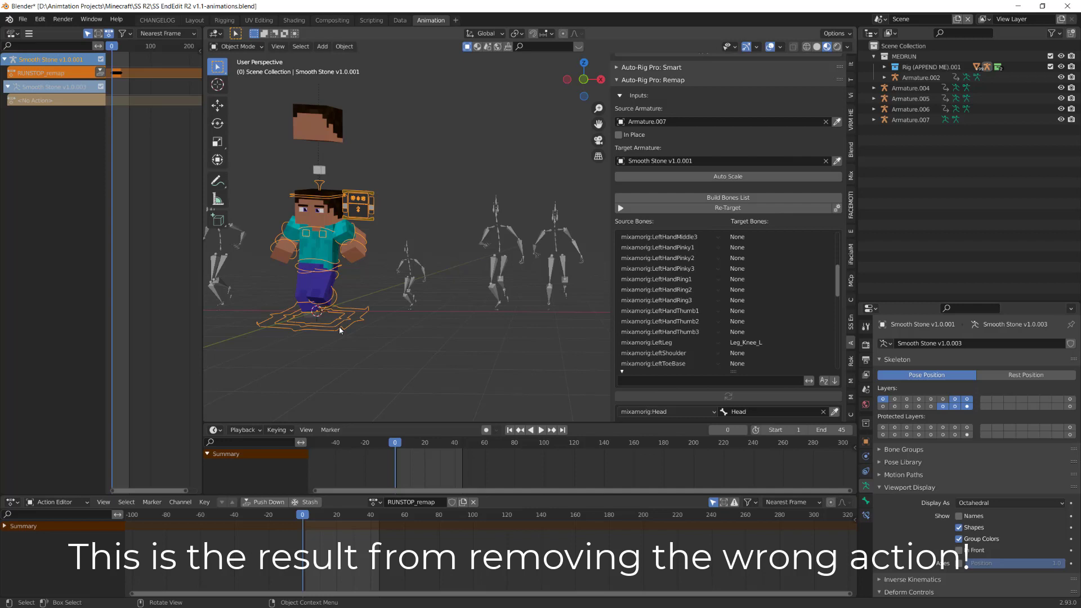
# In Pose Mode, unlink Steve's RUNSTOP_remap action and clear all bone transforms.
pyautogui.hotkey('ctrl', 'Tab')
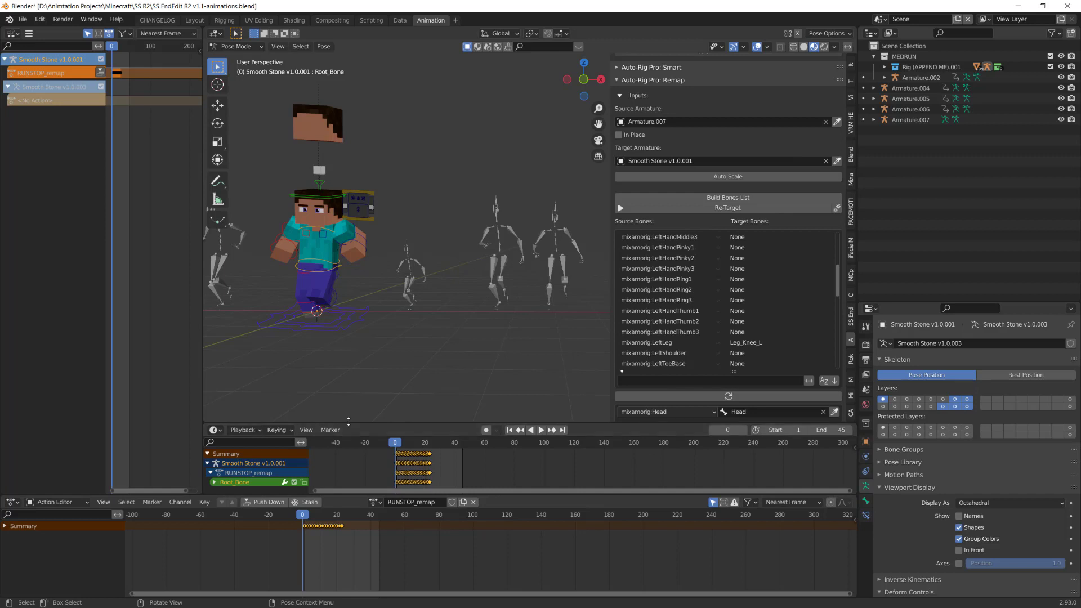
pyautogui.moveTo(349, 423); pyautogui.dragTo(349, 370)
pyautogui.hotkey('ctrl', 'z')
pyautogui.hotkey('ctrl', 'z')
pyautogui.hotkey('ctrl', 'z')
pyautogui.hotkey('ctrl', 'z')
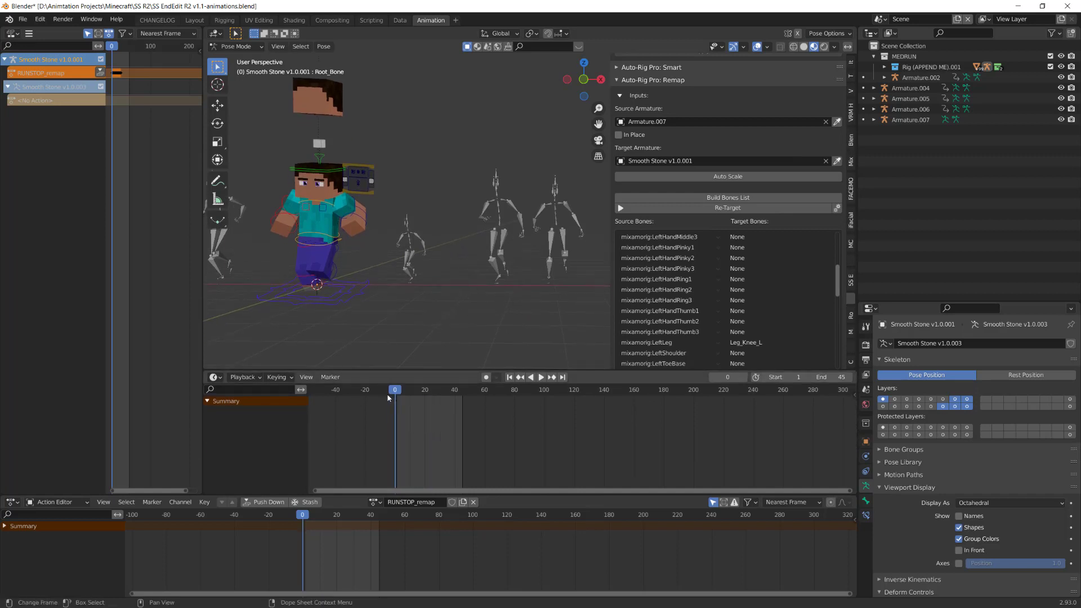
pyautogui.click(324, 47)
pyautogui.moveTo(349, 68)
pyautogui.click(442, 69)
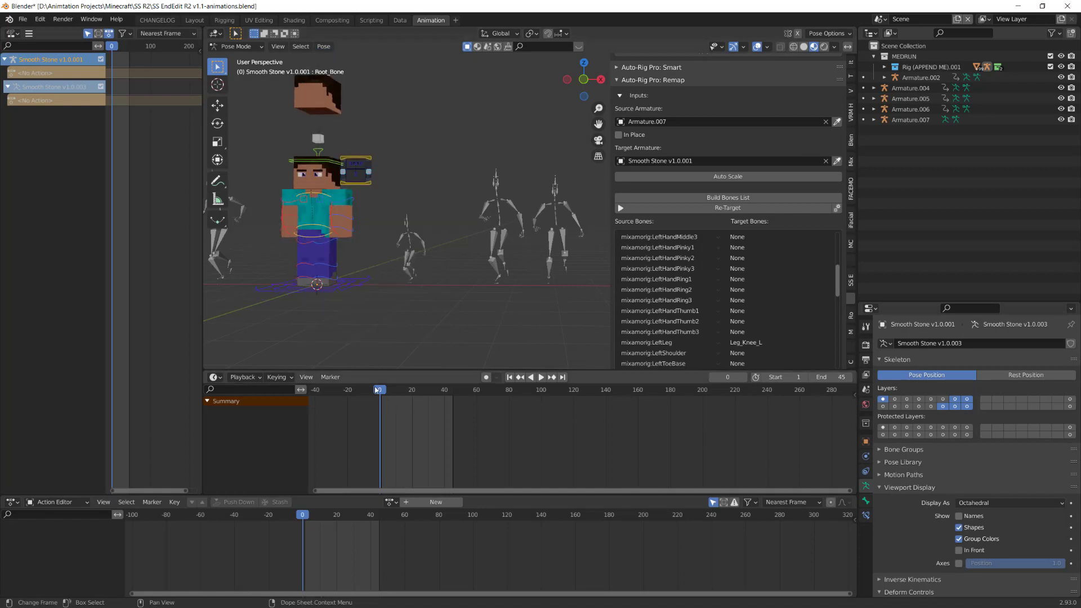
pyautogui.press('space')
pyautogui.press('space')
pyautogui.moveTo(370, 370); pyautogui.dragTo(370, 408)
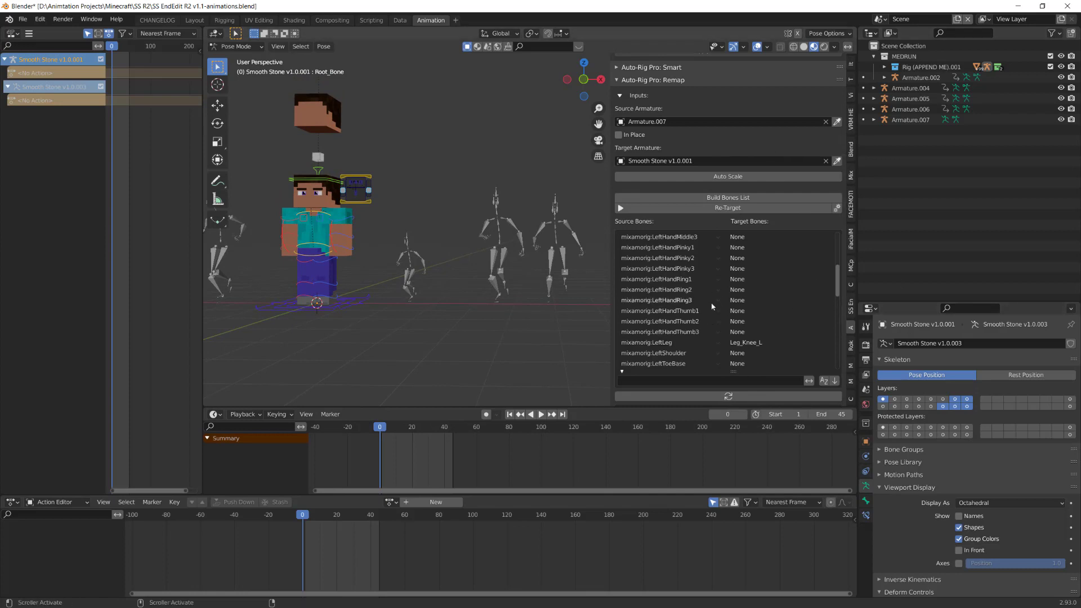
# Review the Remap bone list and show Arm_Elbow_L's IK and Limit Rotation constraints.
pyautogui.scroll(2, 708, 297)
pyautogui.scroll(11, 704, 286)
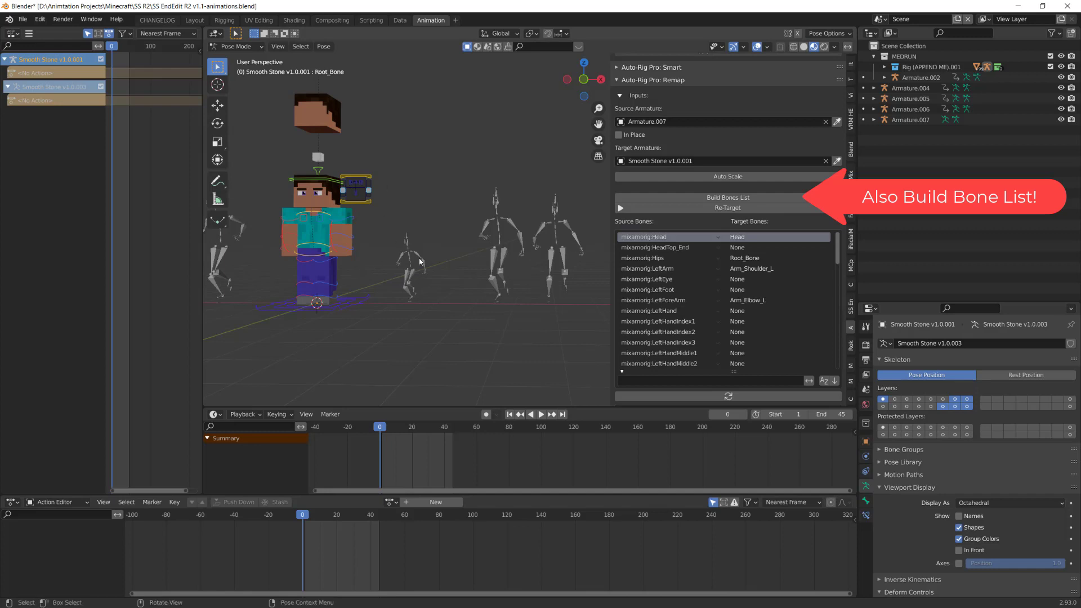
pyautogui.moveTo(281, 267); pyautogui.dragTo(342, 277, button='middle')
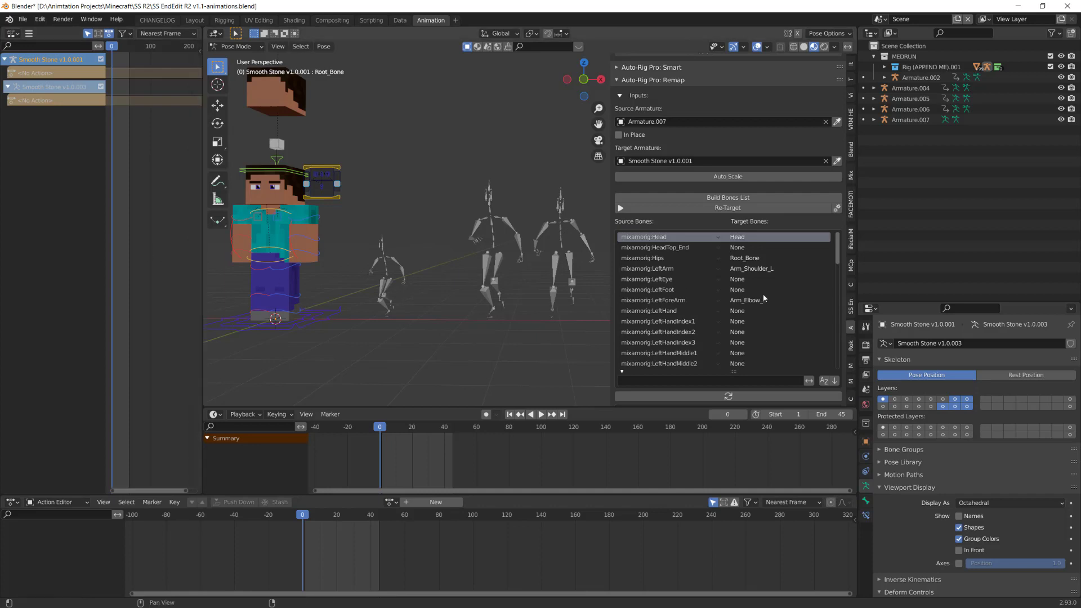
pyautogui.scroll(-5, 655, 281)
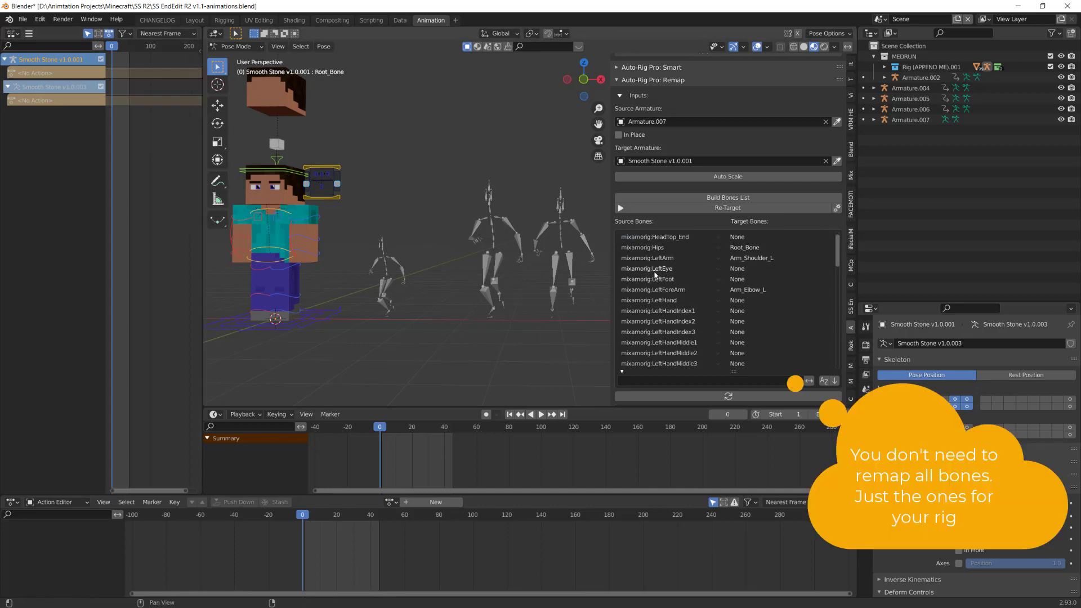
pyautogui.scroll(-5, 653, 288)
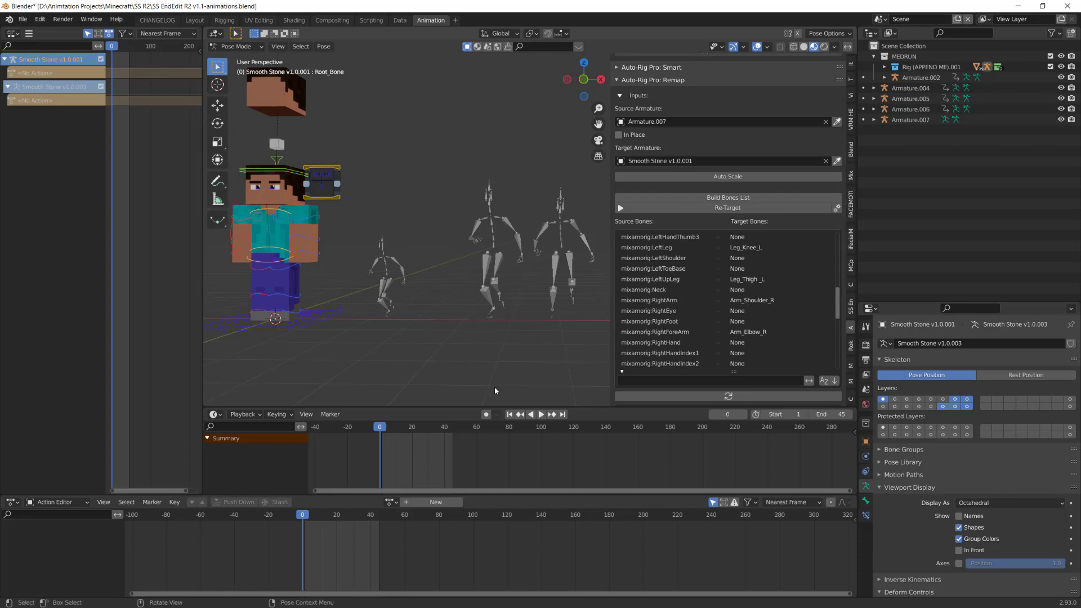
pyautogui.click(307, 244)
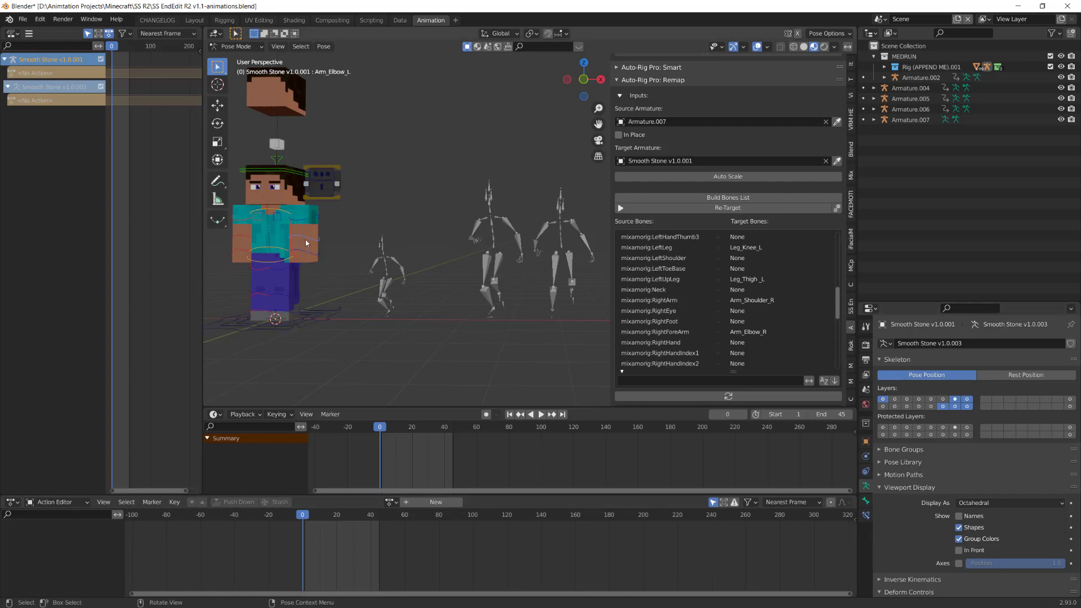
pyautogui.click(867, 515)
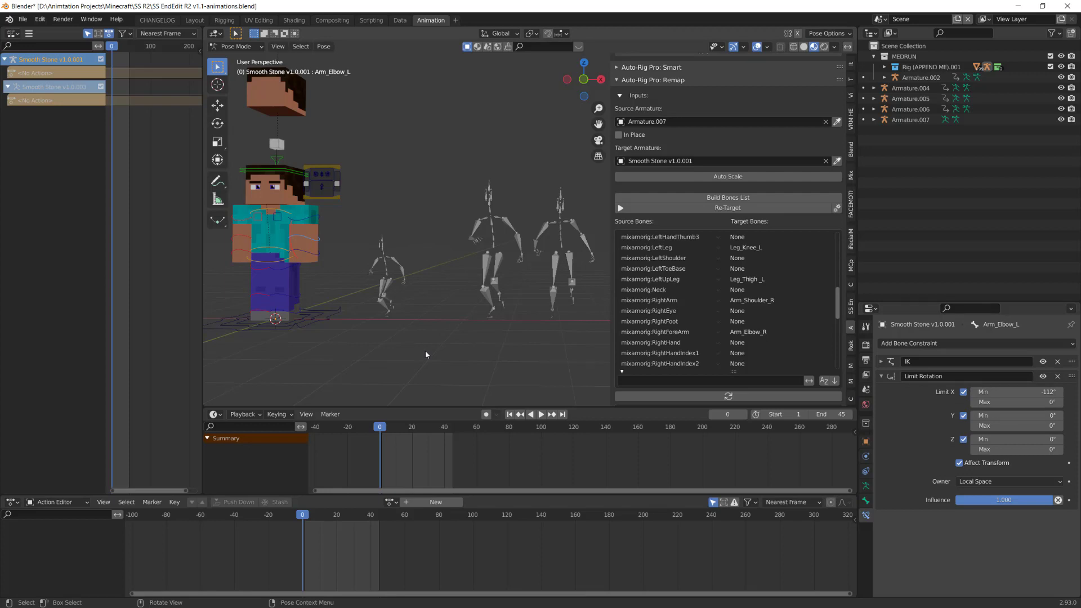
pyautogui.scroll(-8, 704, 264)
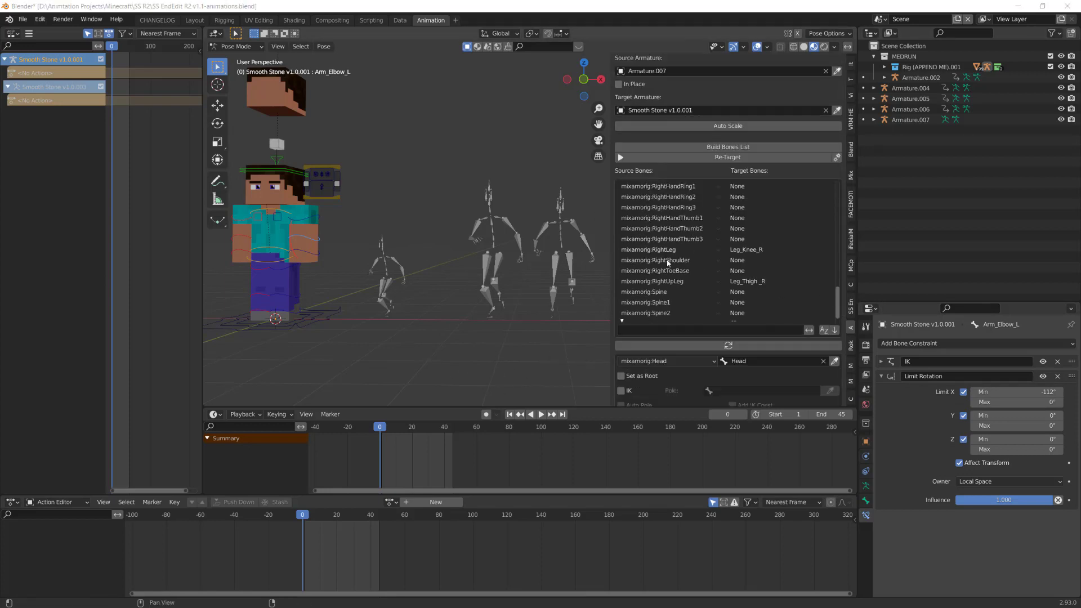
pyautogui.scroll(2, 684, 276)
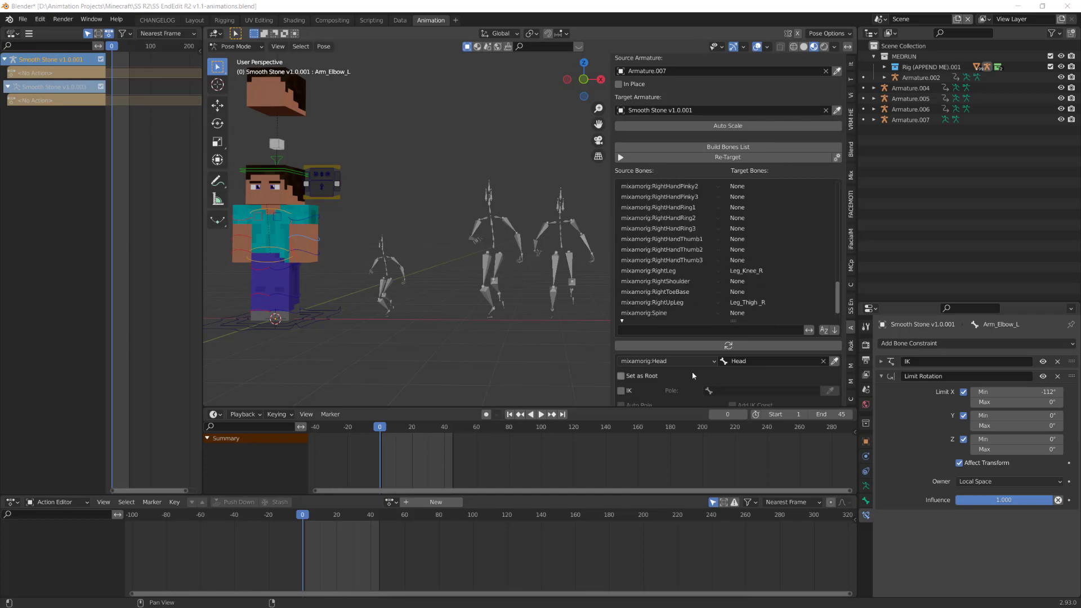
pyautogui.scroll(-5, 684, 366)
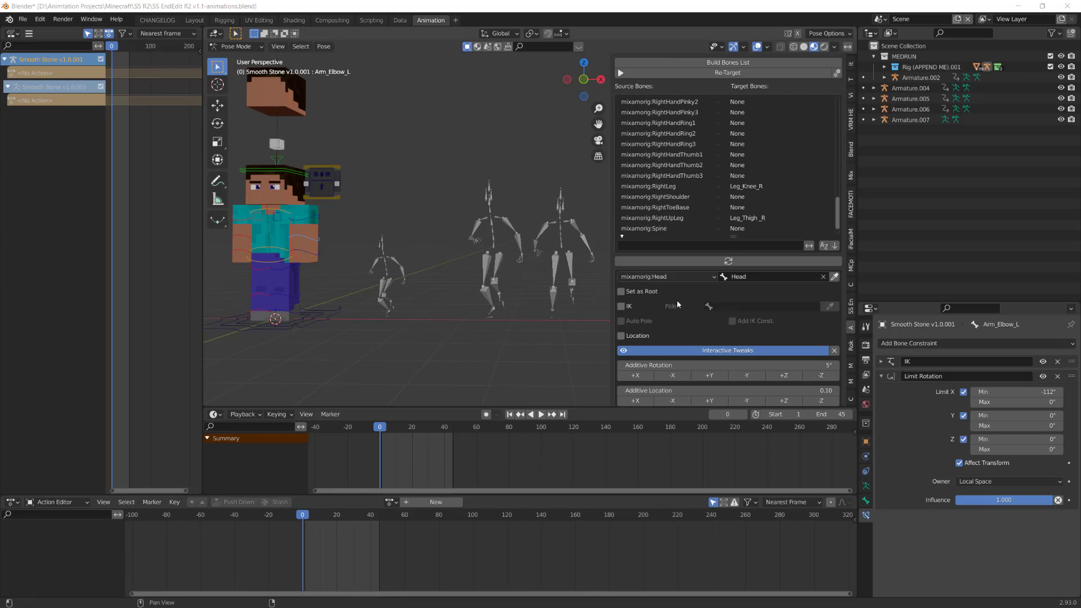
pyautogui.scroll(-3, 677, 300)
# Start Redefine Rest Pose on Armature.007 and rotate its LeftArm bone 90 degrees.
pyautogui.click(746, 384)
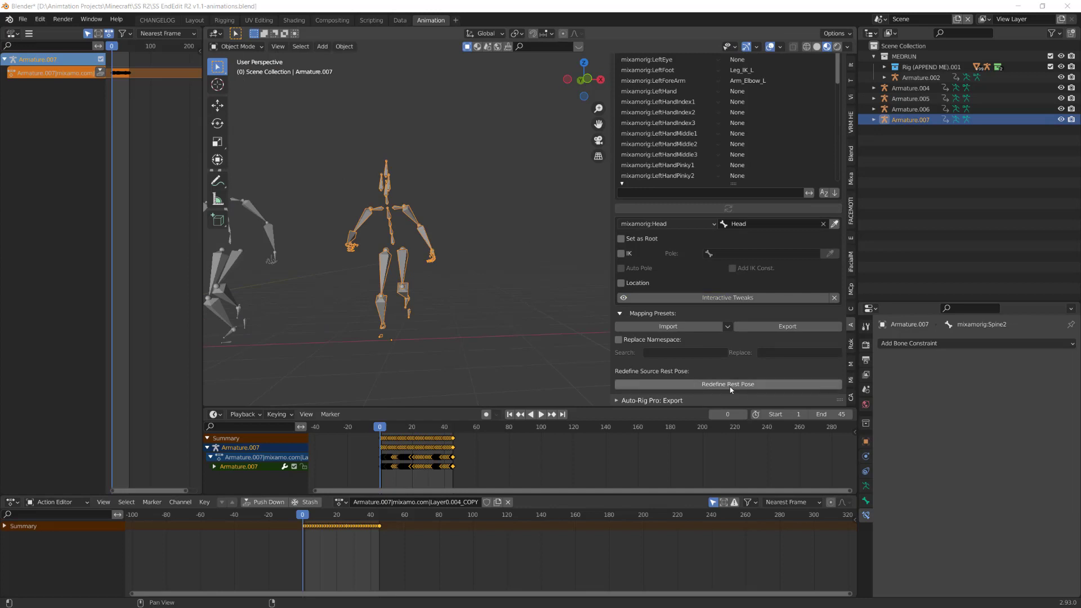
pyautogui.click(730, 385)
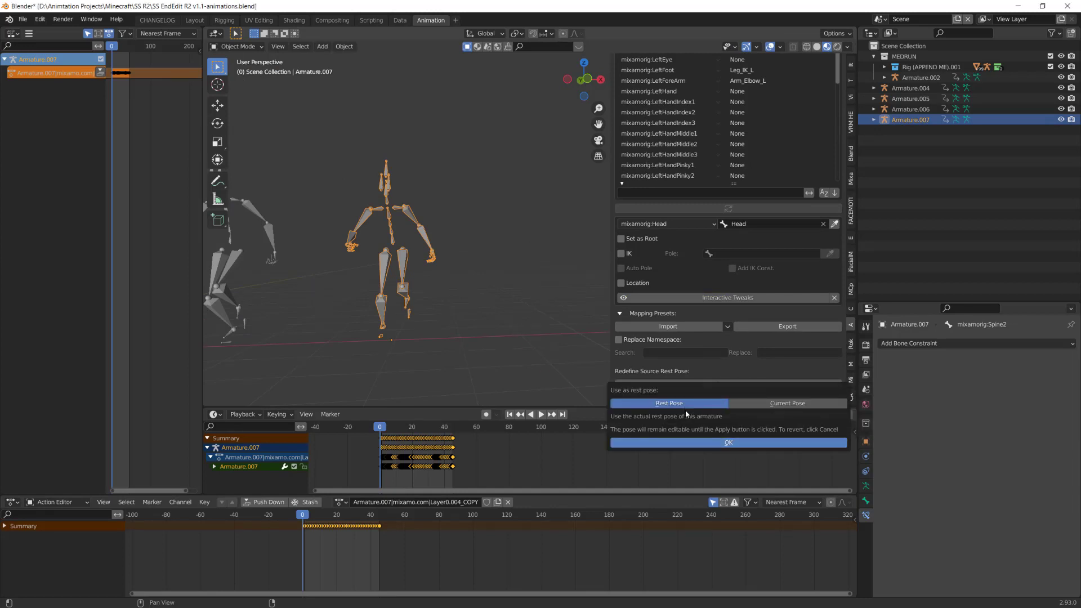
pyautogui.click(702, 442)
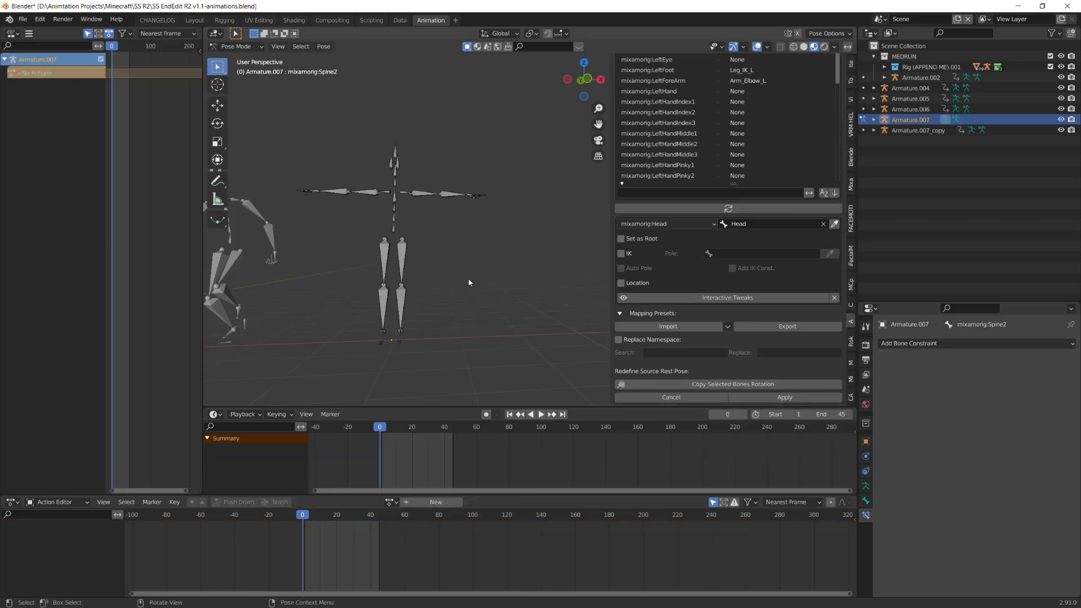
pyautogui.keyDown('shift'); pyautogui.moveTo(462, 286); pyautogui.dragTo(518, 308, button='middle'); pyautogui.keyUp('shift')
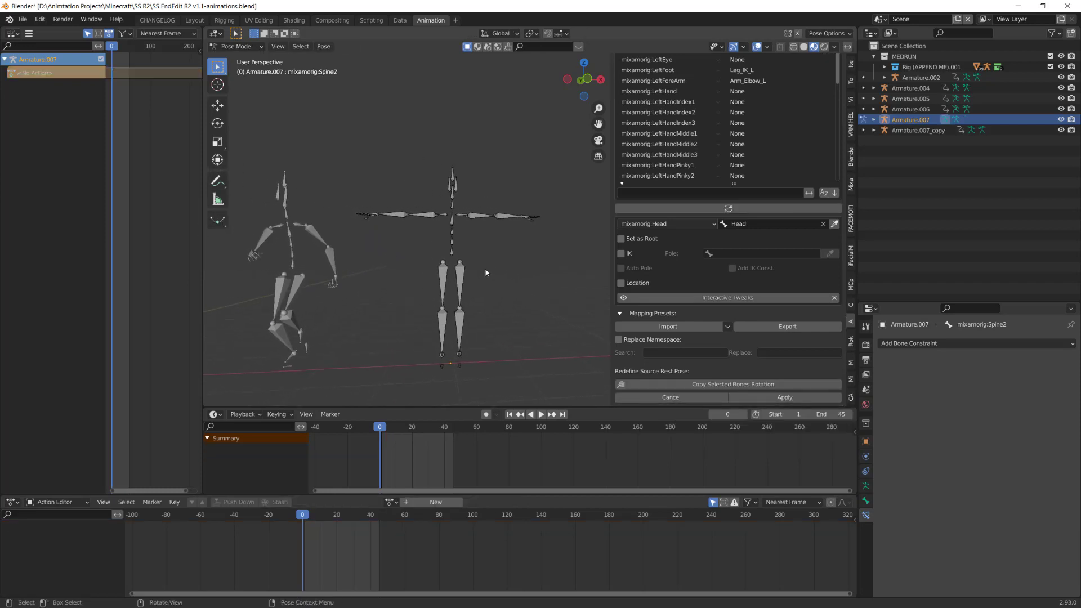
pyautogui.click(475, 220)
pyautogui.write('r90')
pyautogui.press('Return')
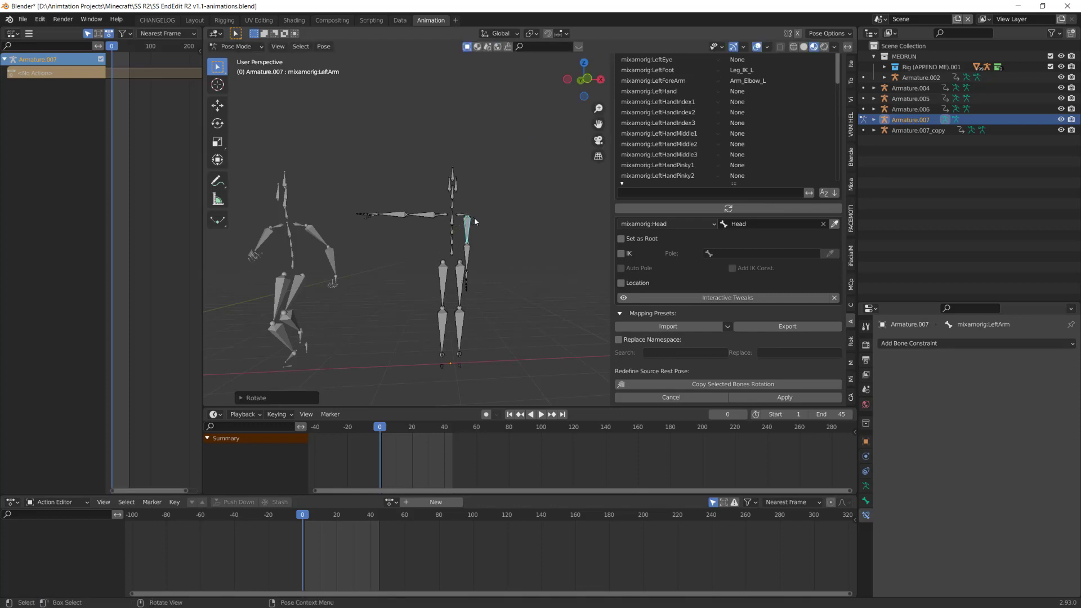
# Rotate the RightArm bone -90 degrees and apply the new arms-down rest pose.
pyautogui.click(433, 220)
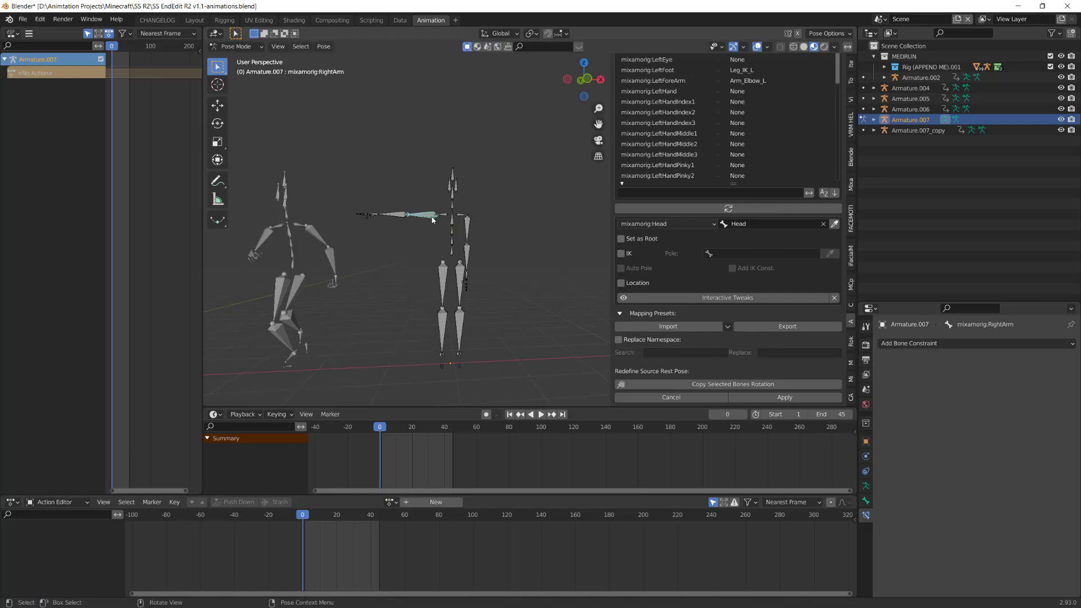
pyautogui.write('r')
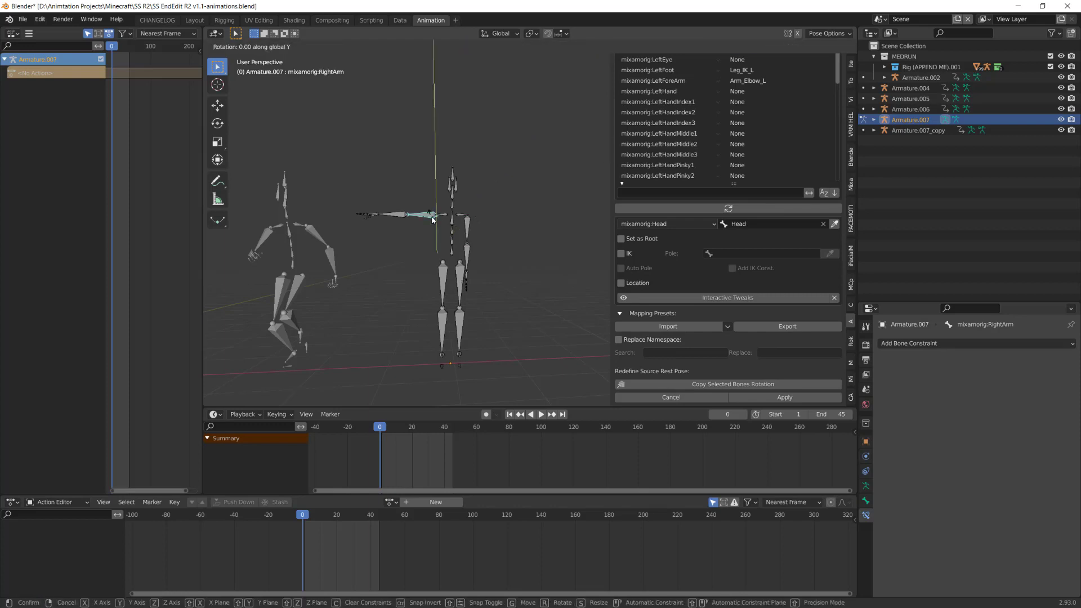
pyautogui.write('-90')
pyautogui.press('Return')
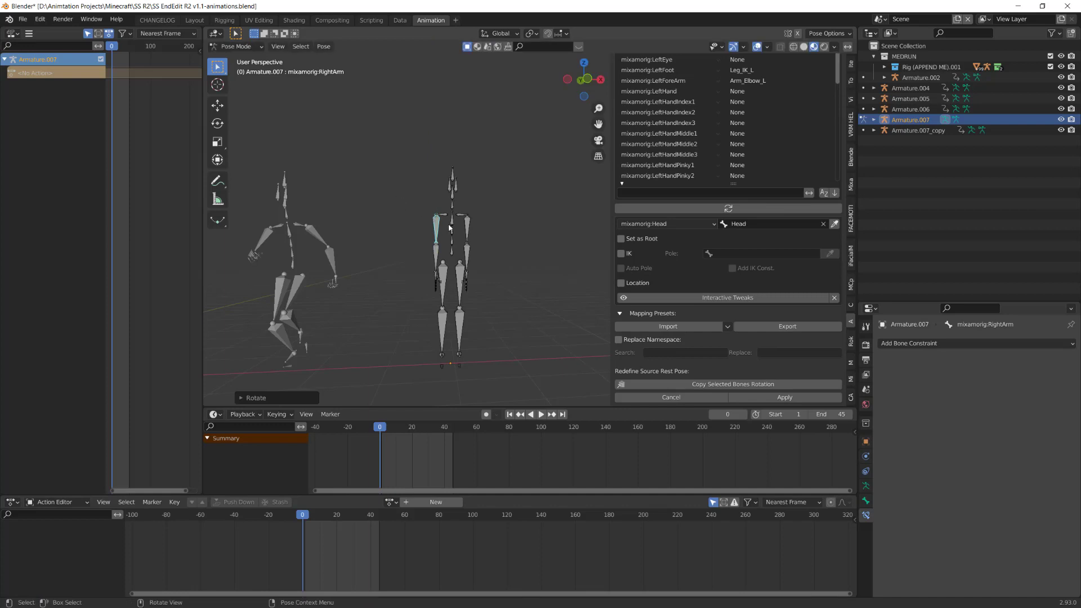
pyautogui.moveTo(450, 228); pyautogui.dragTo(342, 271, button='middle')
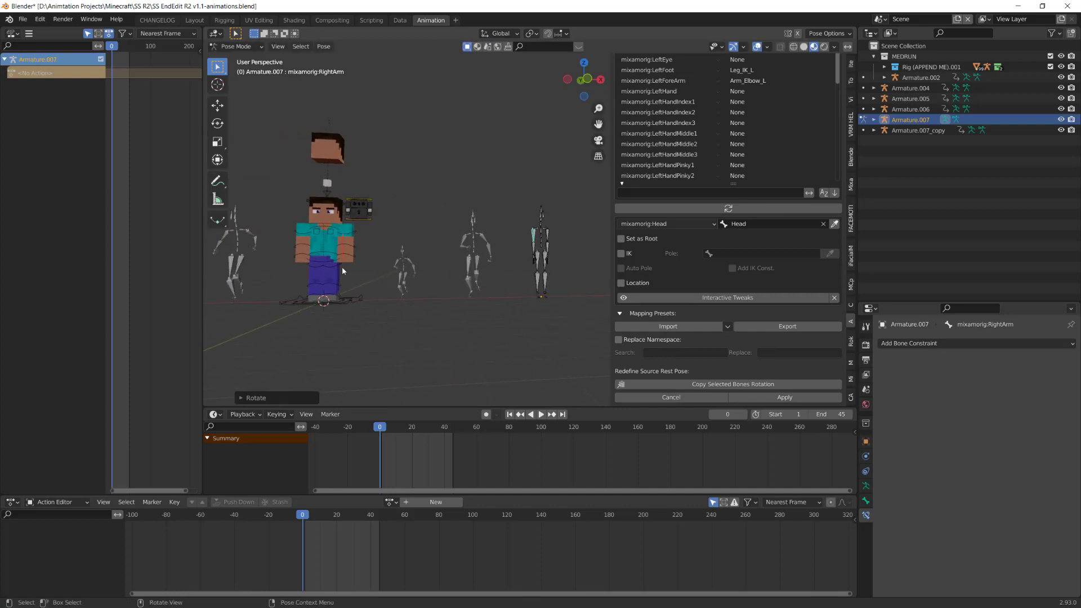
pyautogui.keyDown('ctrl'); pyautogui.scroll(-5, 546, 263); pyautogui.keyUp('ctrl')
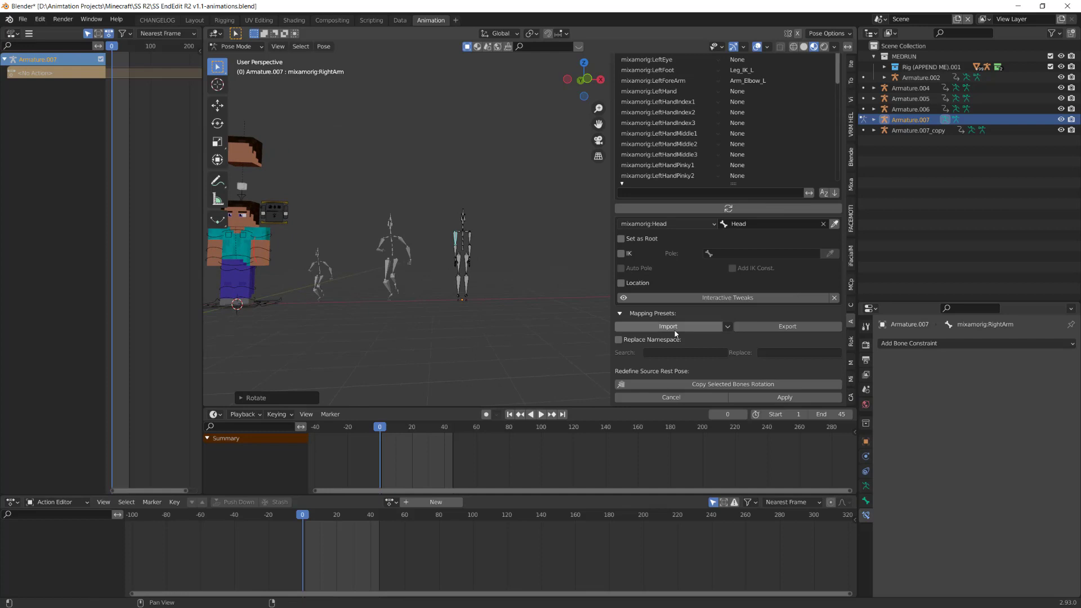
pyautogui.scroll(-1, 699, 365)
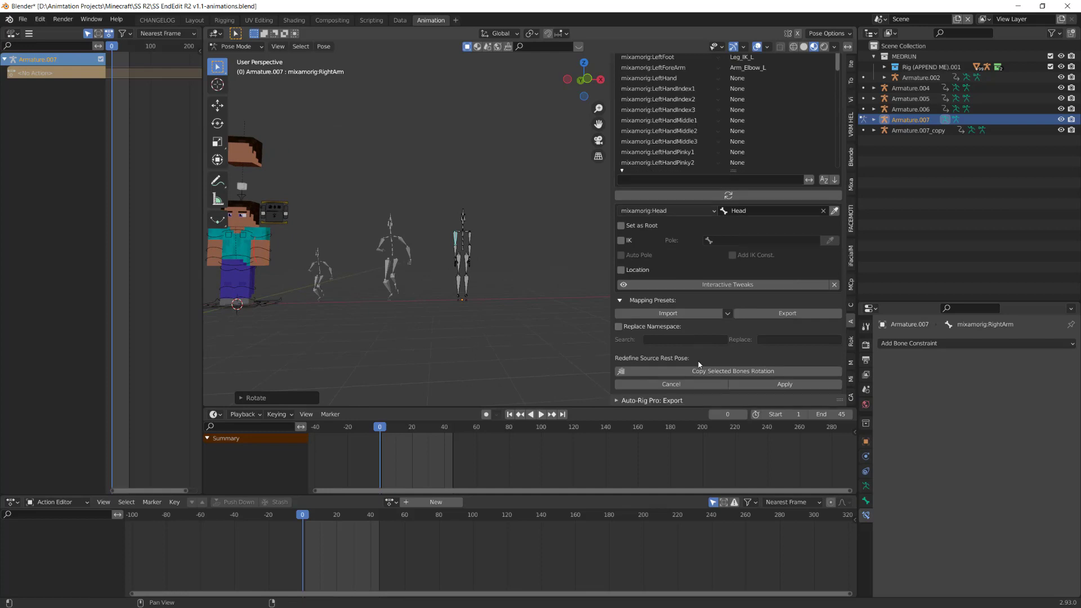
pyautogui.click(762, 387)
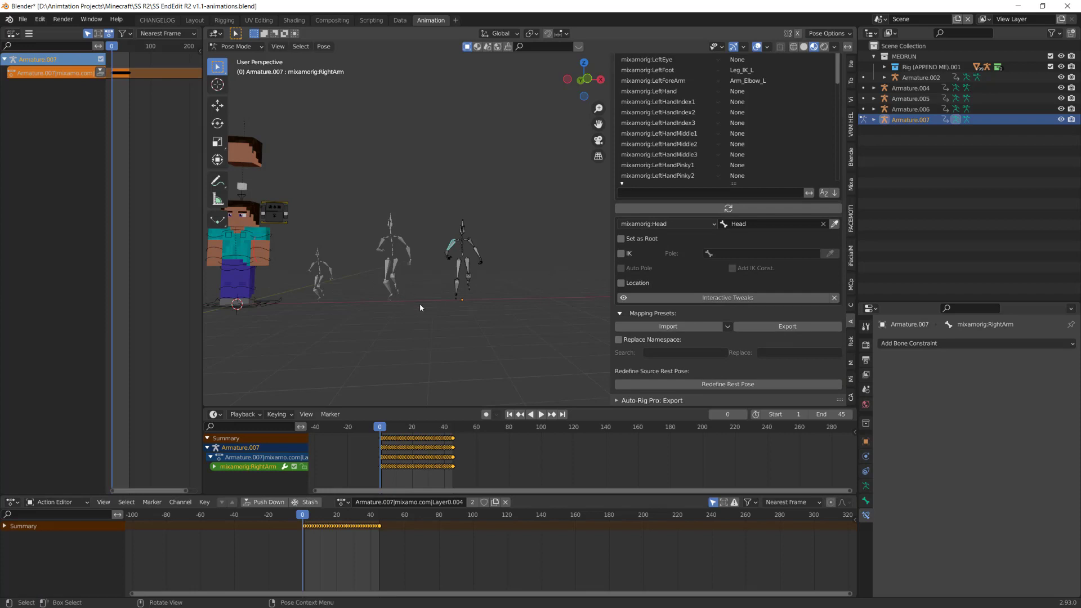
# Open the Re-Target dialog in the Remap panel to transfer Armature.007's motion onto Steve.
pyautogui.keyDown('shift'); pyautogui.moveTo(425, 306); pyautogui.dragTo(447, 313, button='middle'); pyautogui.keyUp('shift')
pyautogui.scroll(5, 725, 244)
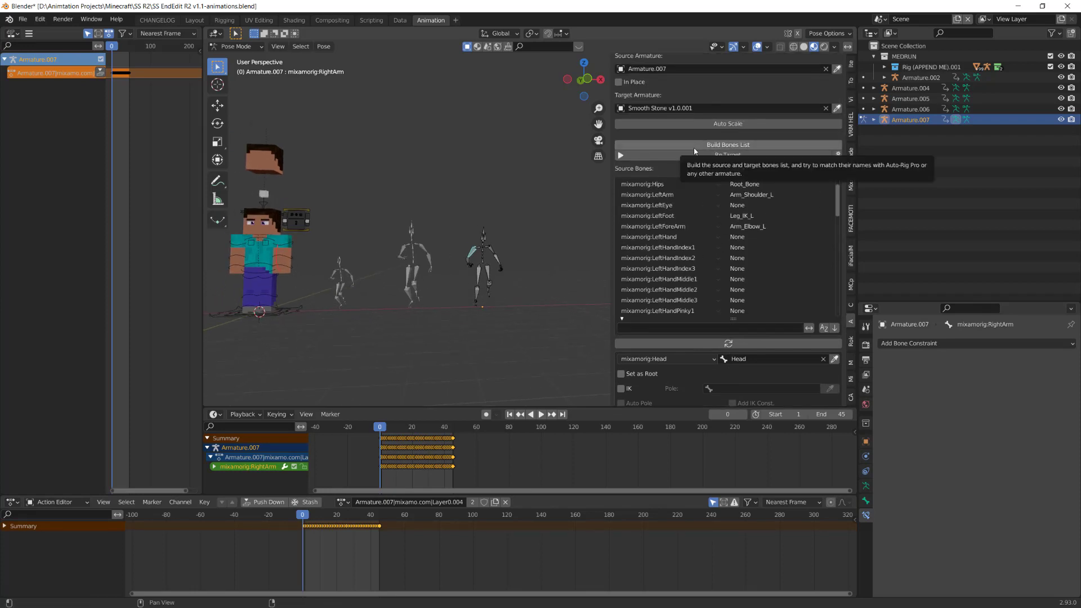
pyautogui.scroll(2, 700, 224)
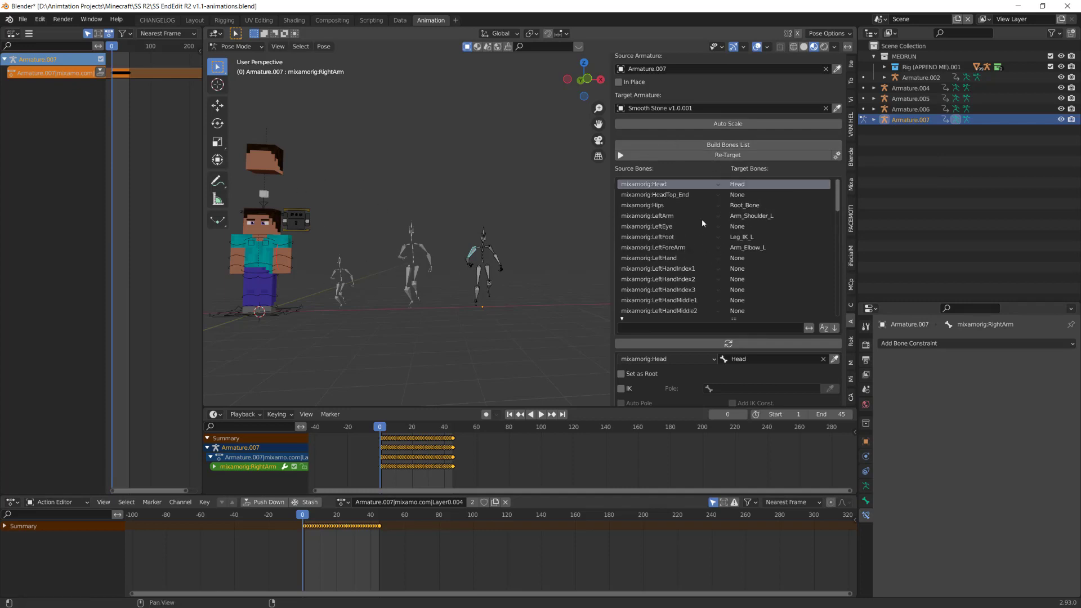
pyautogui.scroll(3, 725, 105)
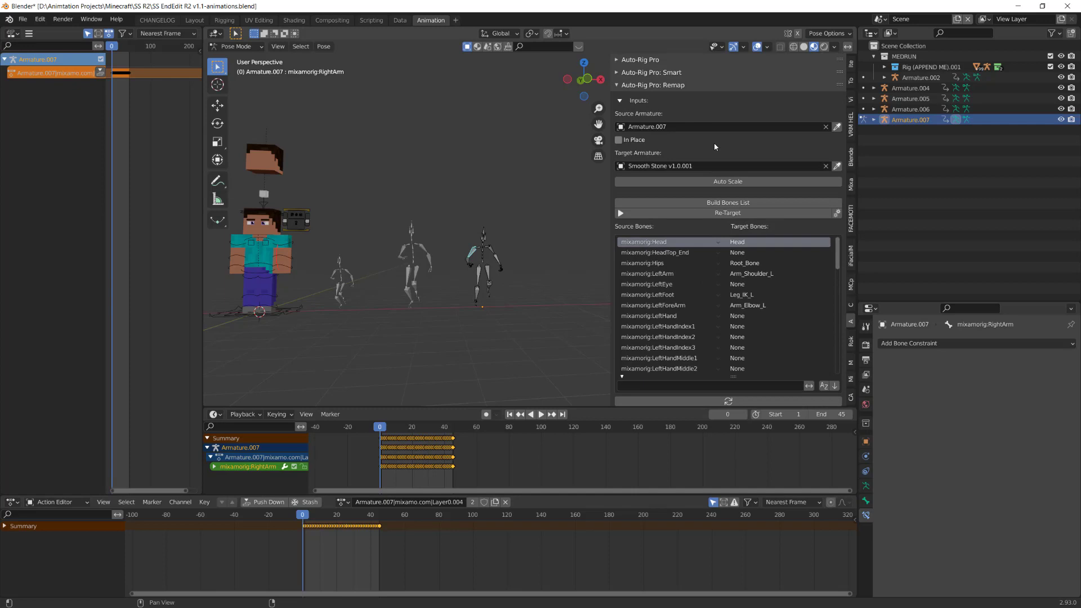
pyautogui.click(633, 216)
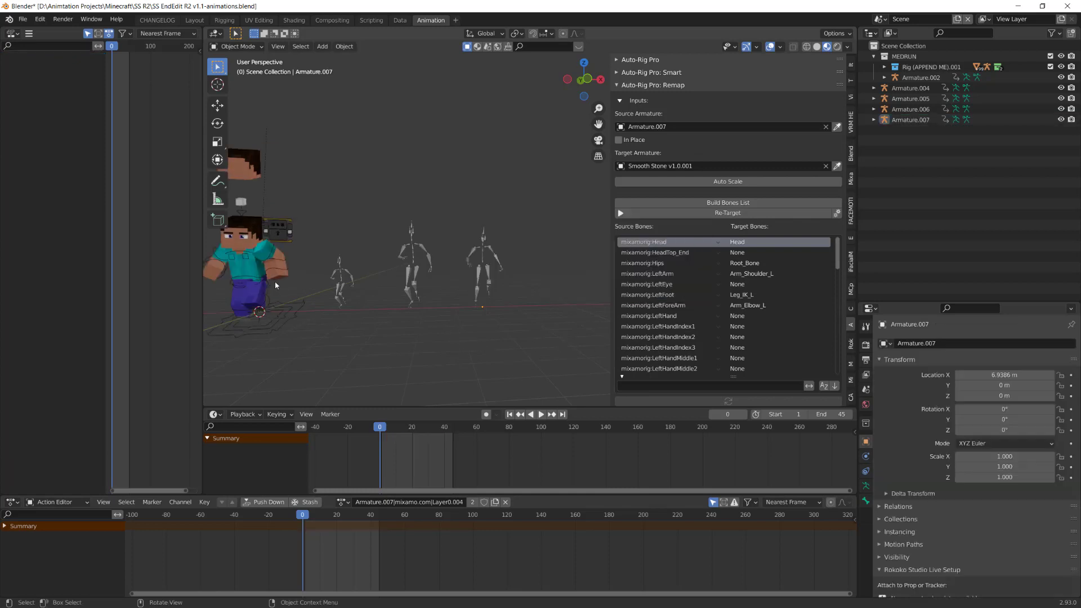
# Play Steve's retargeted sword-and-shield attack over frames 1–45 and stop it back at frame 1.
pyautogui.moveTo(312, 309); pyautogui.dragTo(481, 281, button='middle')
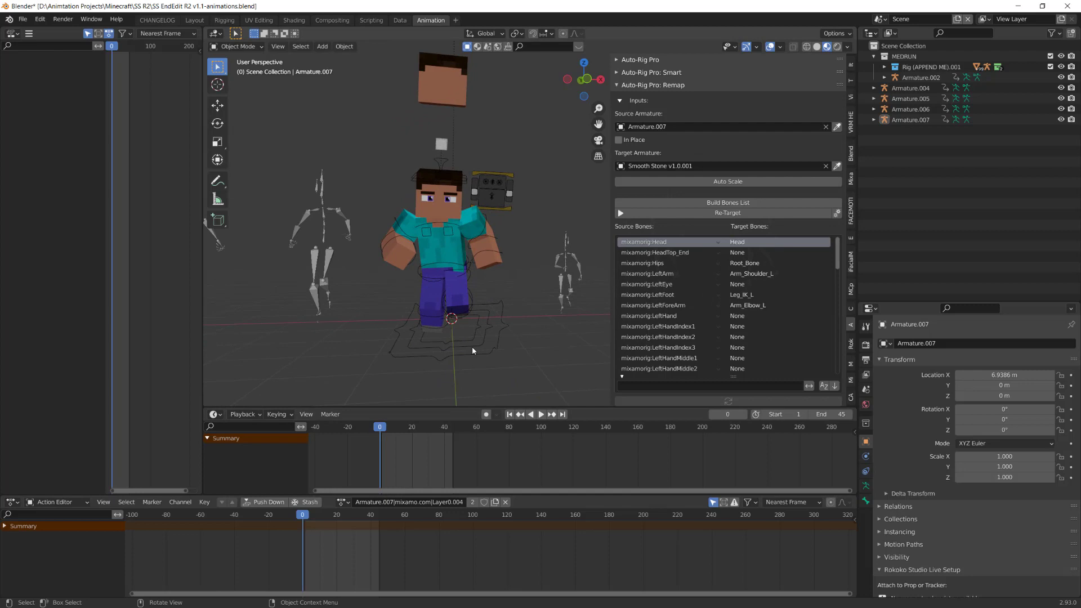
pyautogui.press('space')
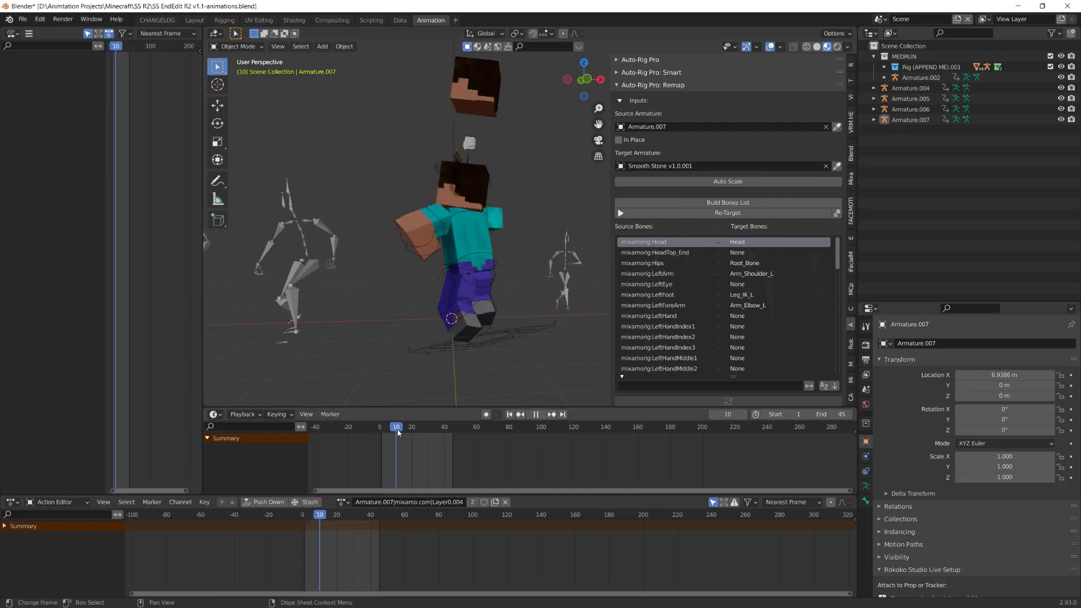
pyautogui.press('space')
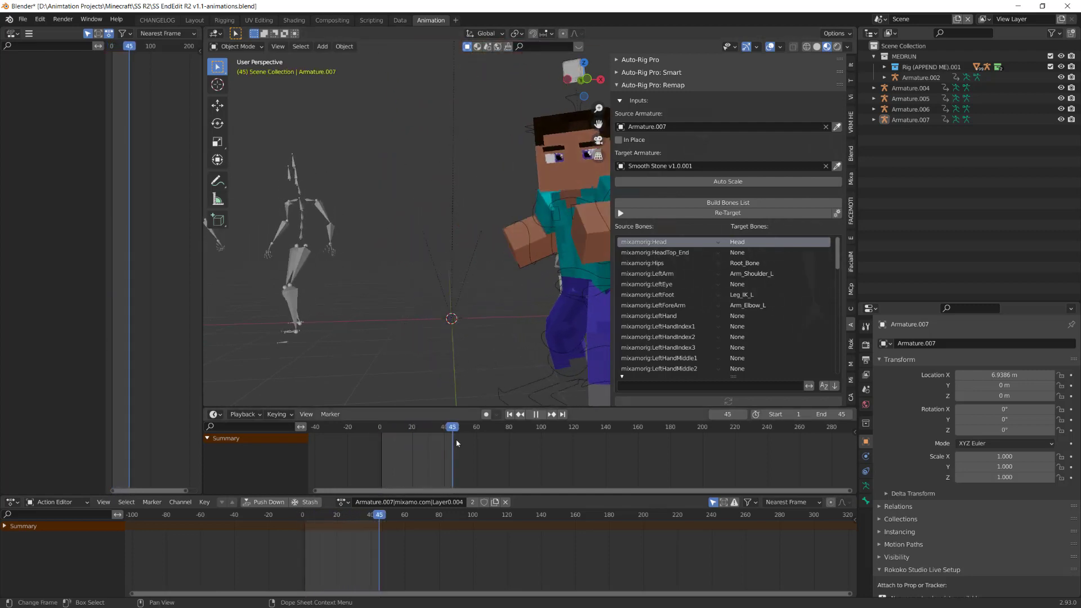
pyautogui.moveTo(473, 338); pyautogui.dragTo(452, 336, button='middle')
pyautogui.scroll(-3, 445, 333)
pyautogui.press('space')
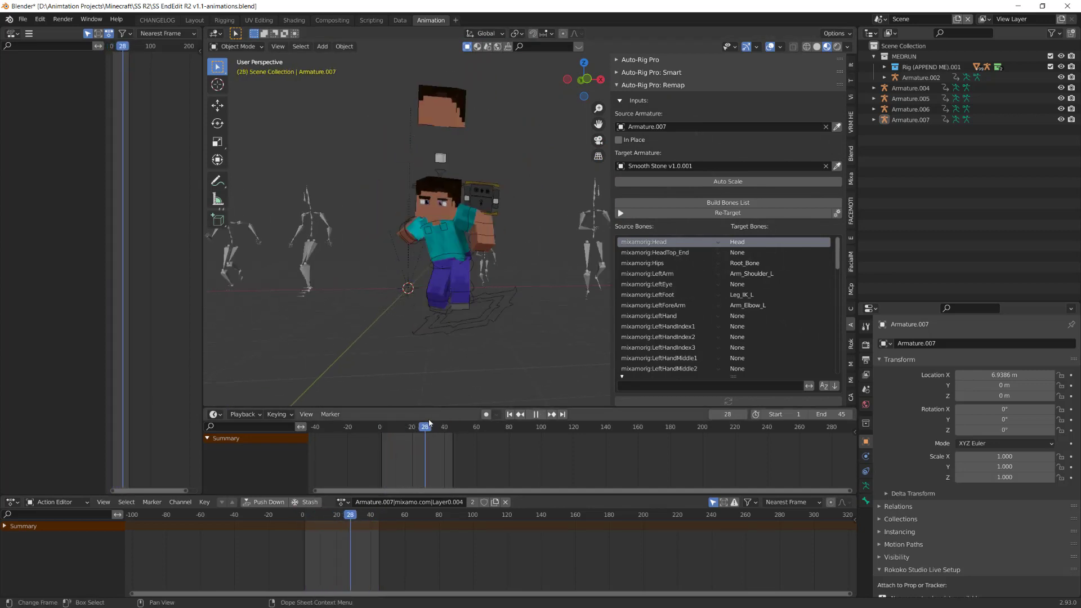
pyautogui.moveTo(417, 425); pyautogui.dragTo(383, 426)
pyautogui.press('space')
pyautogui.scroll(3, 430, 309)
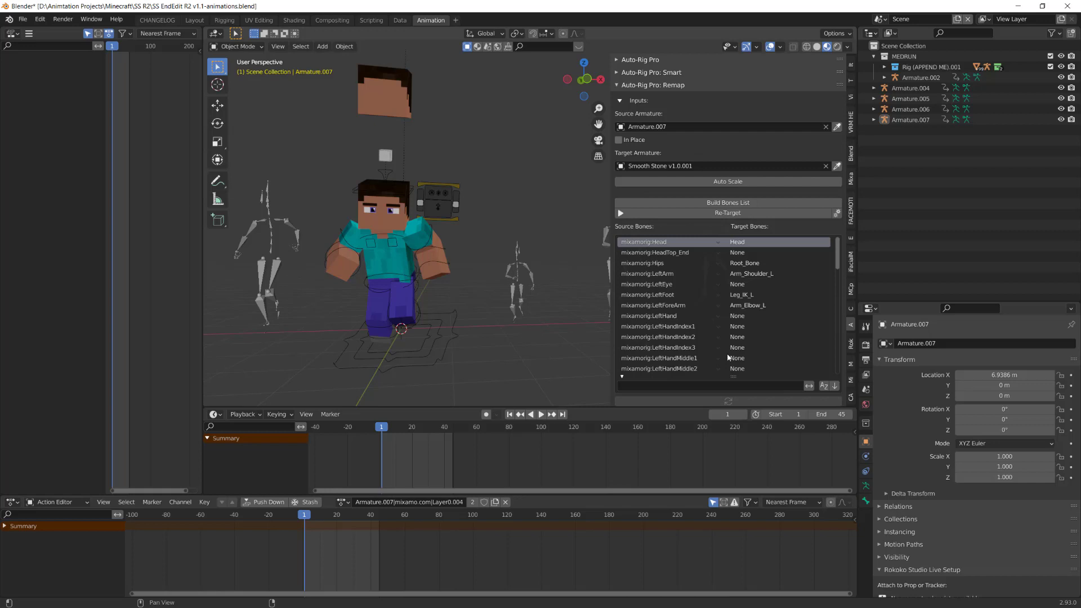
pyautogui.keyDown('shift'); pyautogui.moveTo(431, 311); pyautogui.dragTo(451, 332, button='middle'); pyautogui.keyUp('shift')
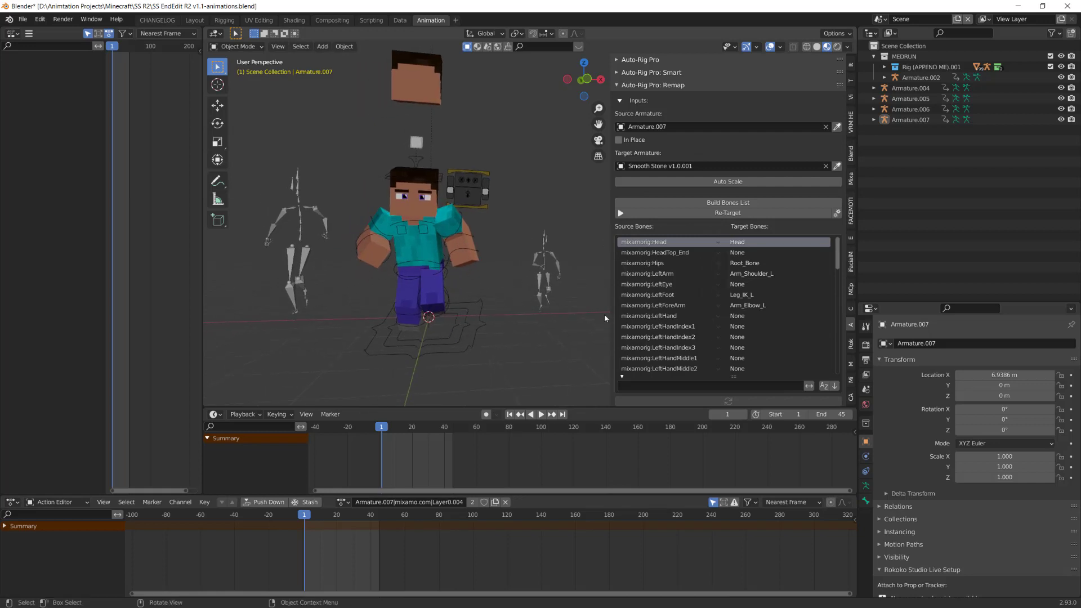
# With Interactive Tweaks on, nudge LeftForeArm→Arm_Elbow_L additive rotation +X twice and −X once, then disable tweaks.
pyautogui.scroll(-4, 670, 338)
pyautogui.scroll(-6, 672, 395)
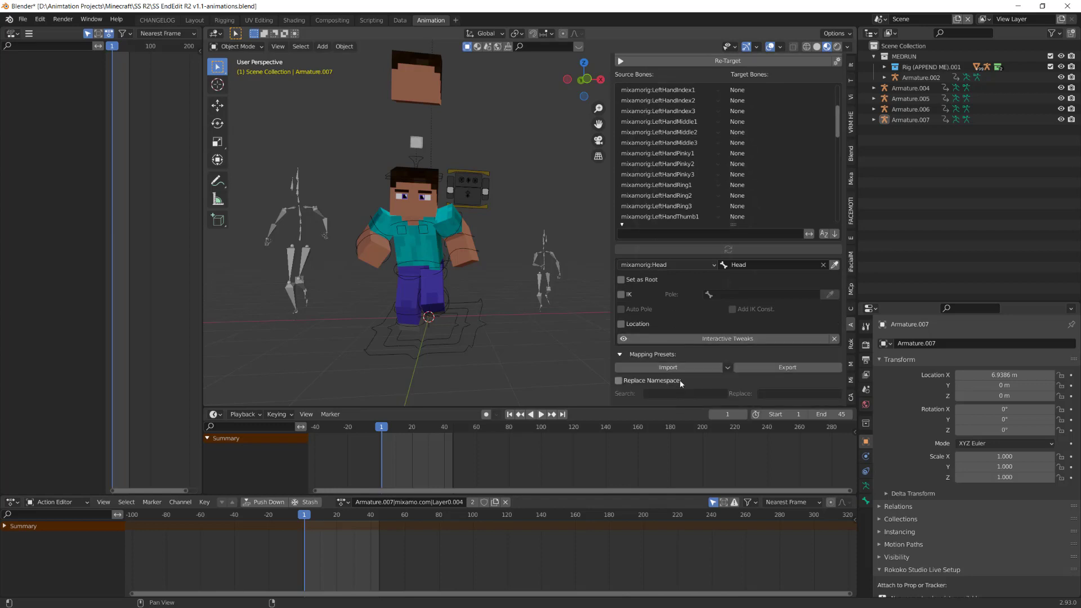
pyautogui.click(675, 338)
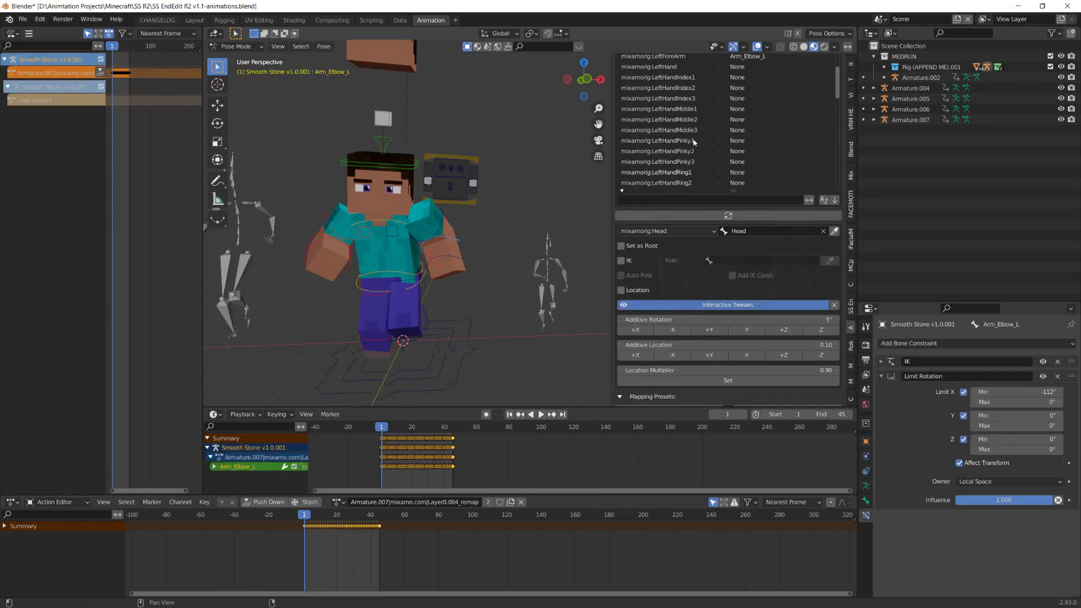
pyautogui.scroll(3, 755, 160)
pyautogui.click(748, 120)
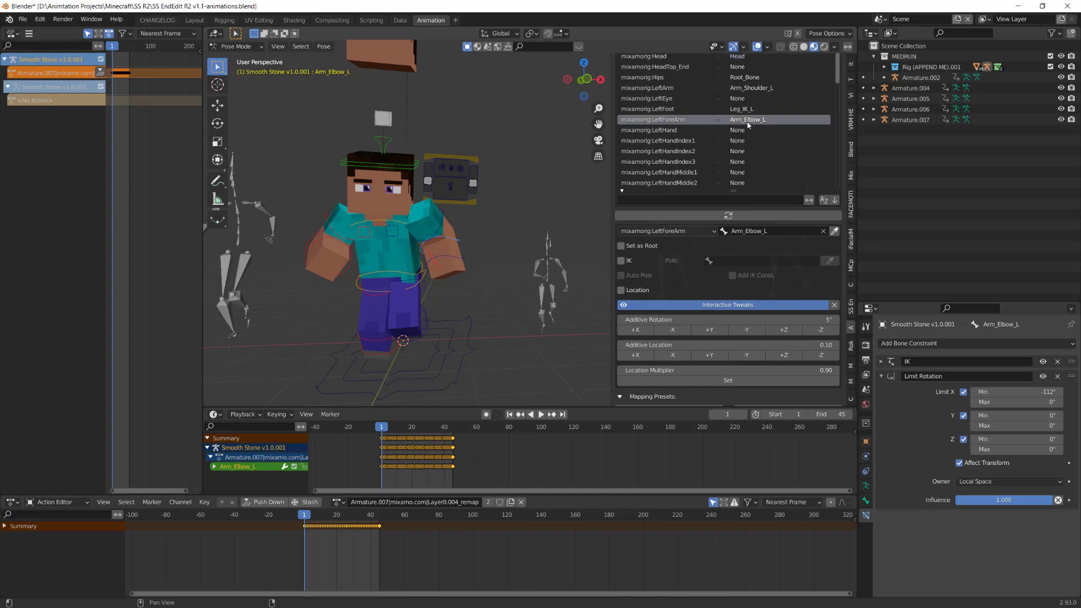
pyautogui.click(637, 331)
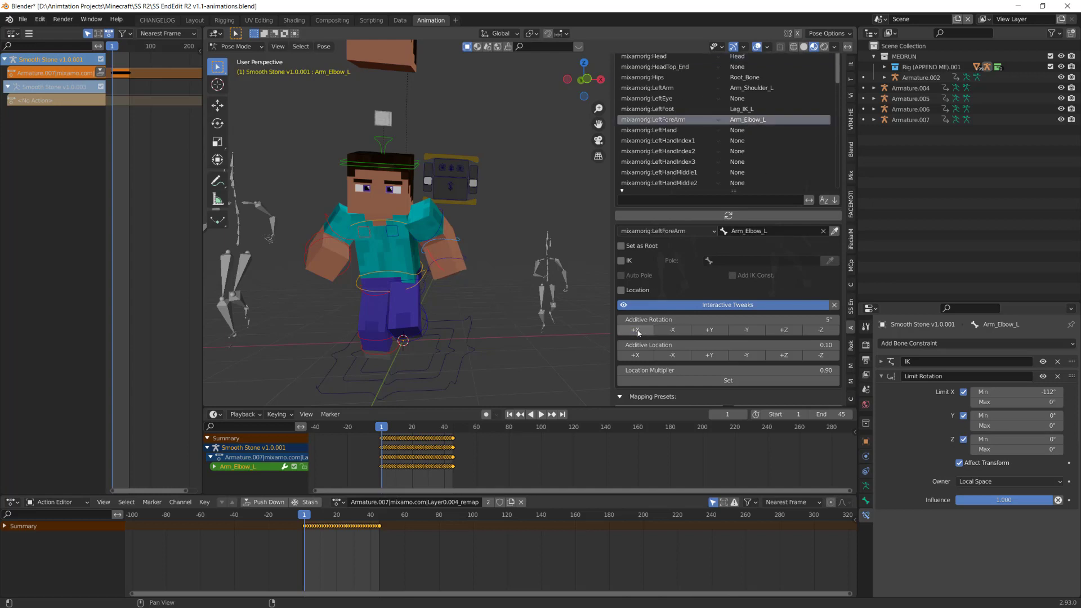
pyautogui.click(636, 331)
pyautogui.click(664, 330)
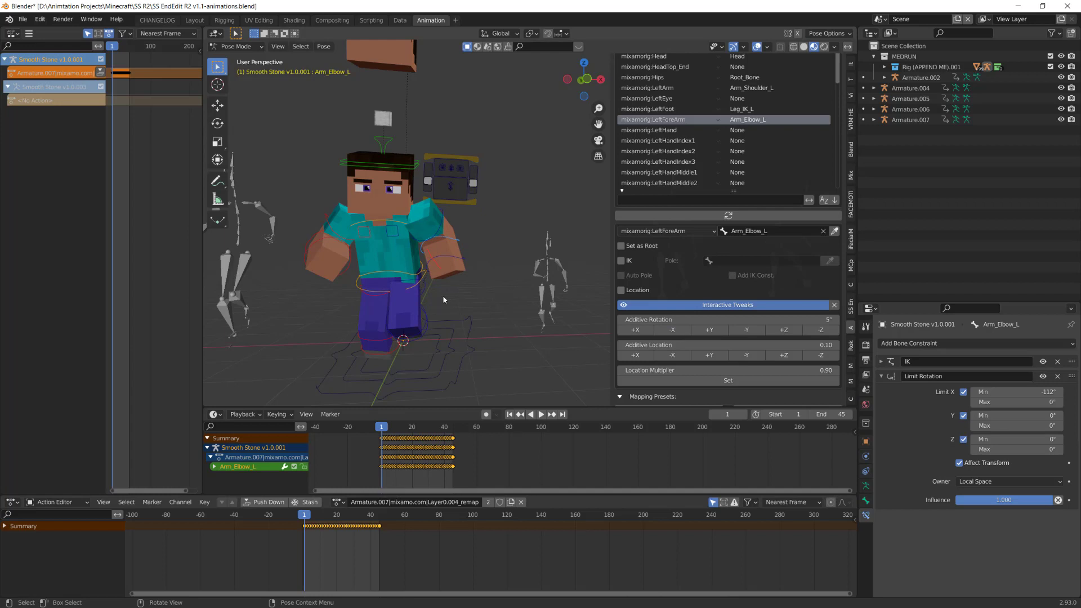
pyautogui.moveTo(444, 300); pyautogui.dragTo(516, 300, button='middle')
pyautogui.click(756, 308)
pyautogui.scroll(-3, 499, 287)
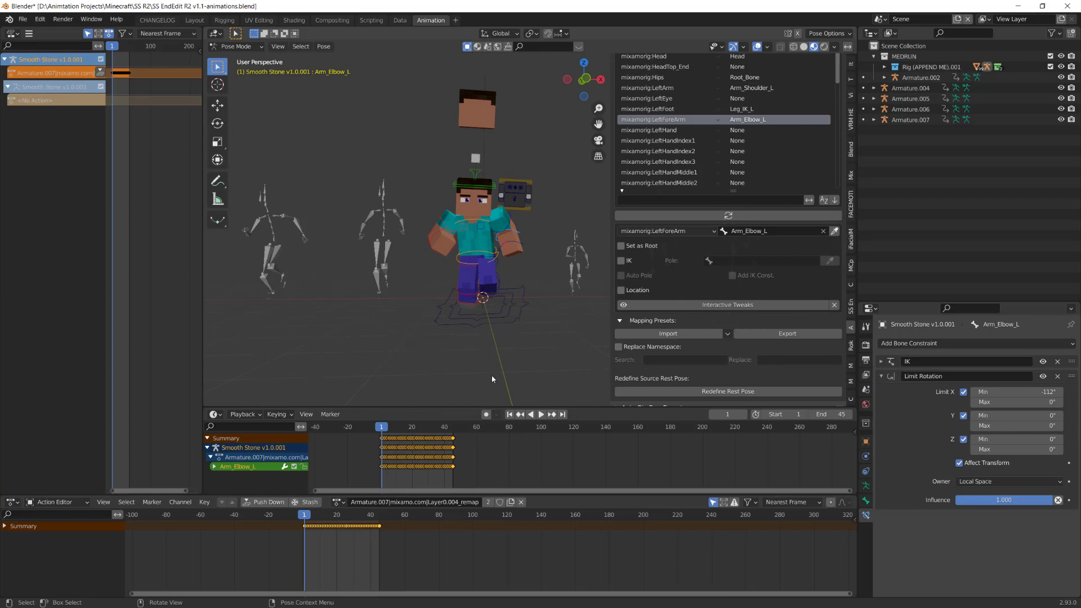
pyautogui.click(494, 322)
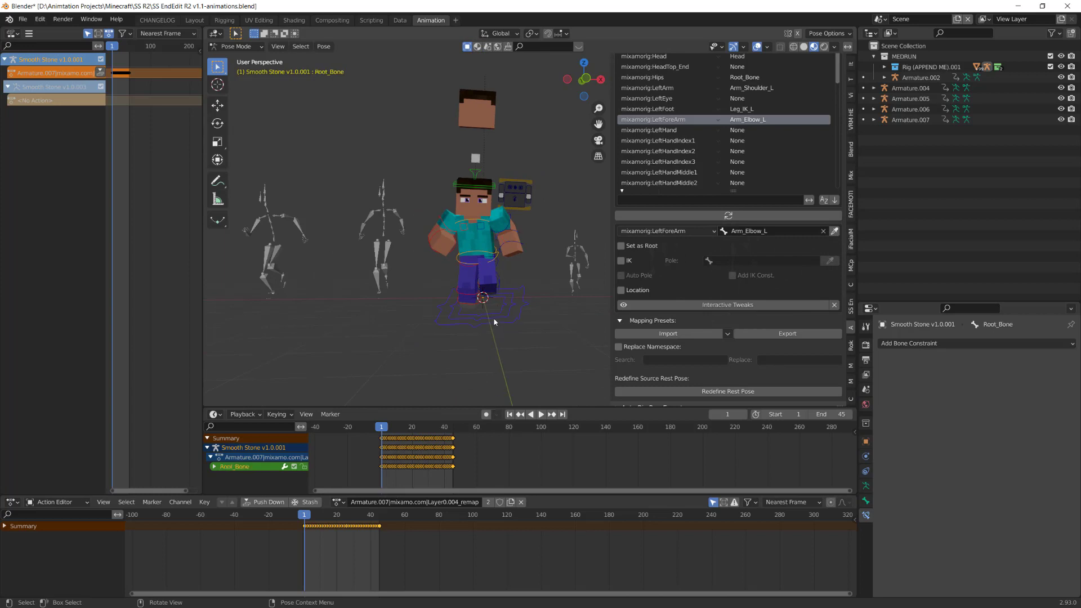
pyautogui.hotkey('ctrl', 'Tab')
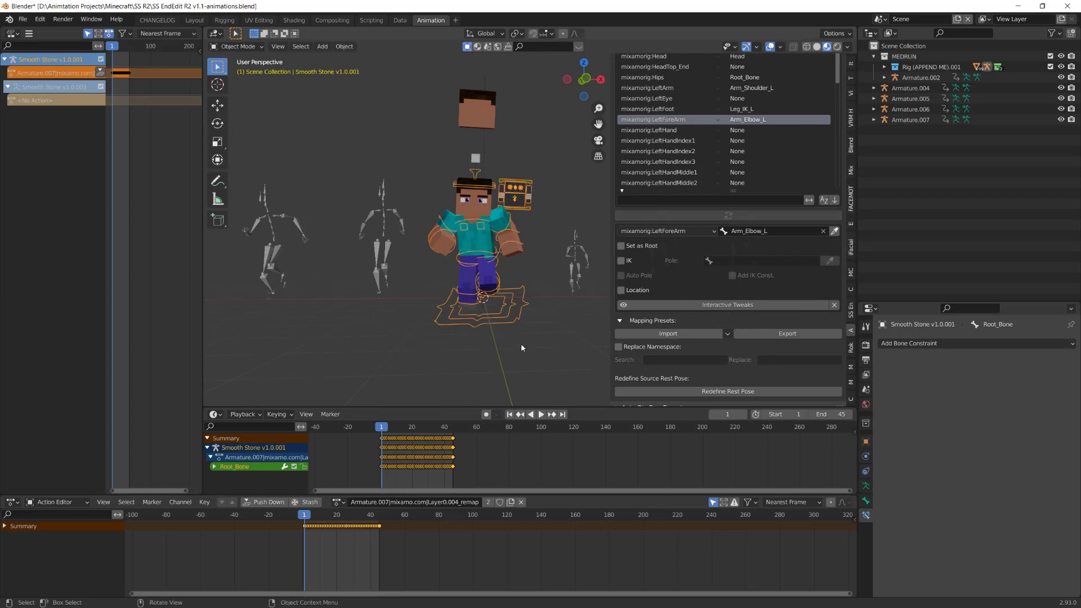
pyautogui.click(522, 347)
pyautogui.click(511, 319)
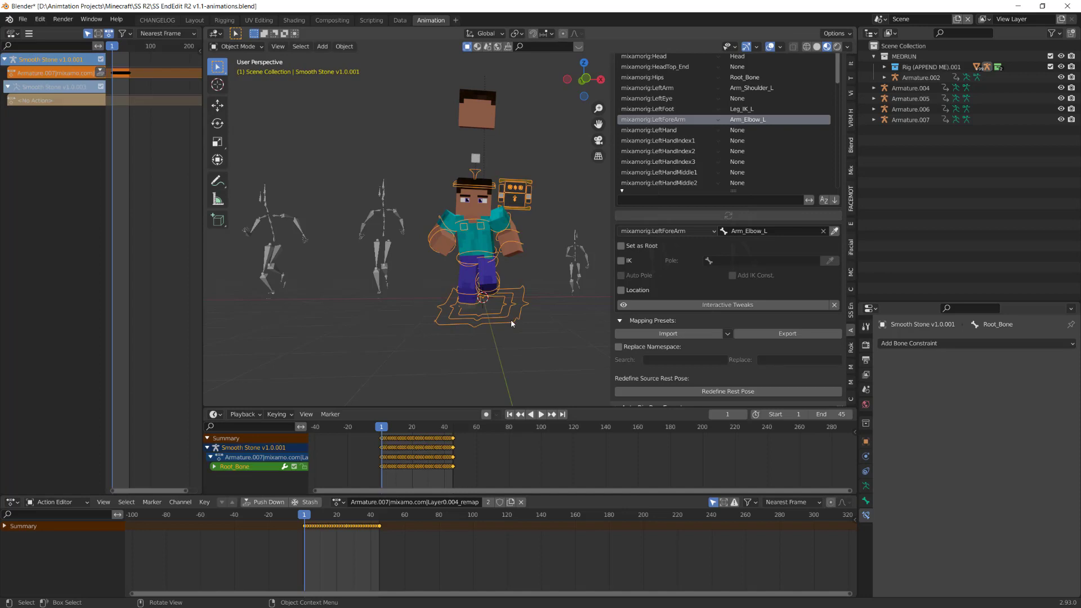
pyautogui.doubleClick(408, 503)
pyautogui.doubleClick(400, 502)
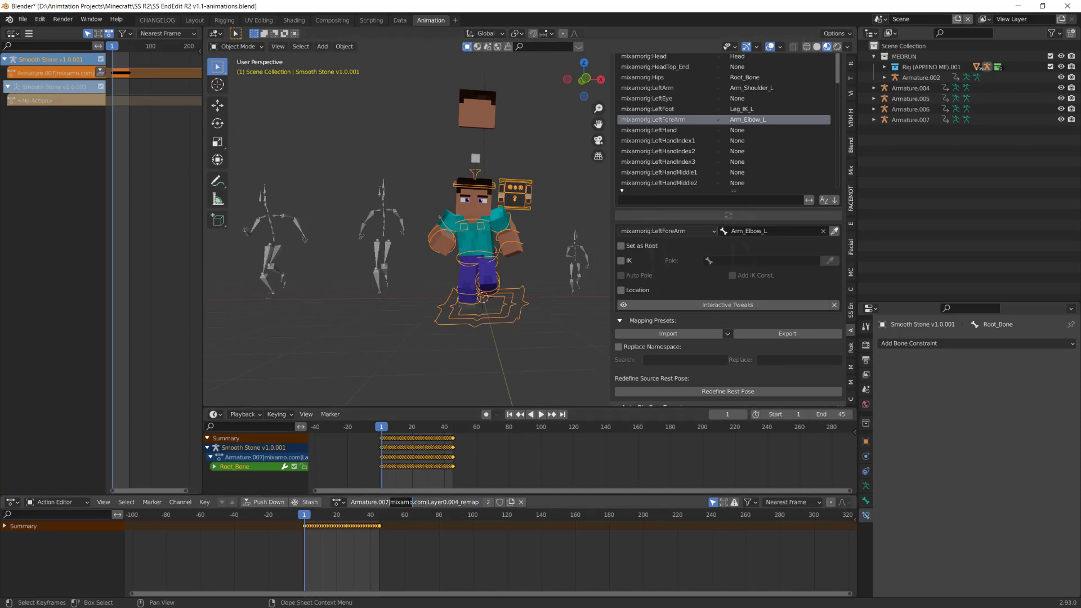
pyautogui.click(410, 502)
pyautogui.click(437, 503)
pyautogui.click(478, 502)
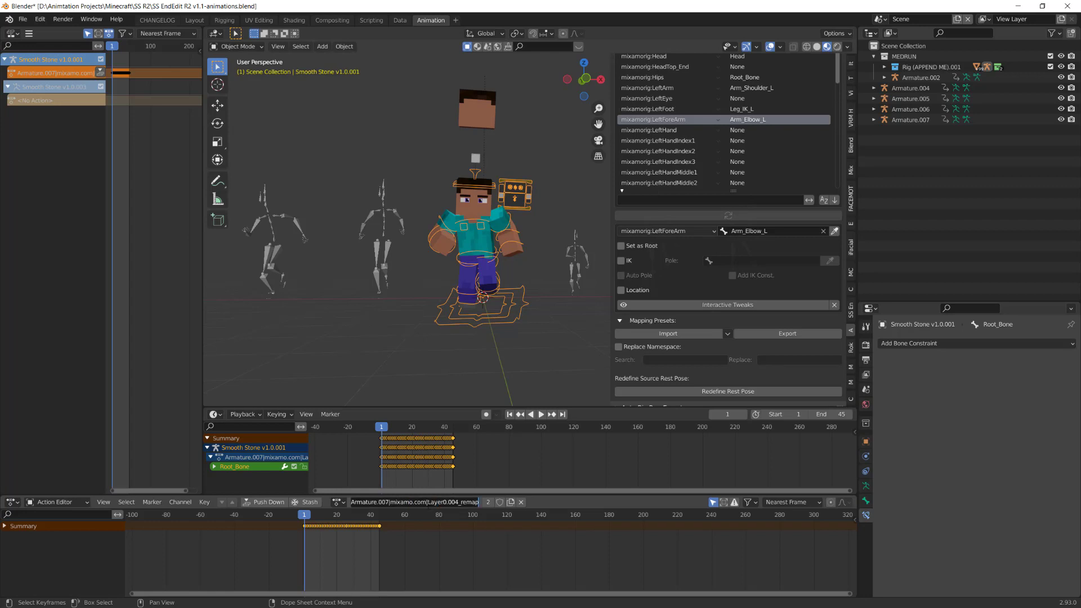
pyautogui.hotkey('ctrl', 'a')
pyautogui.write('SWO')
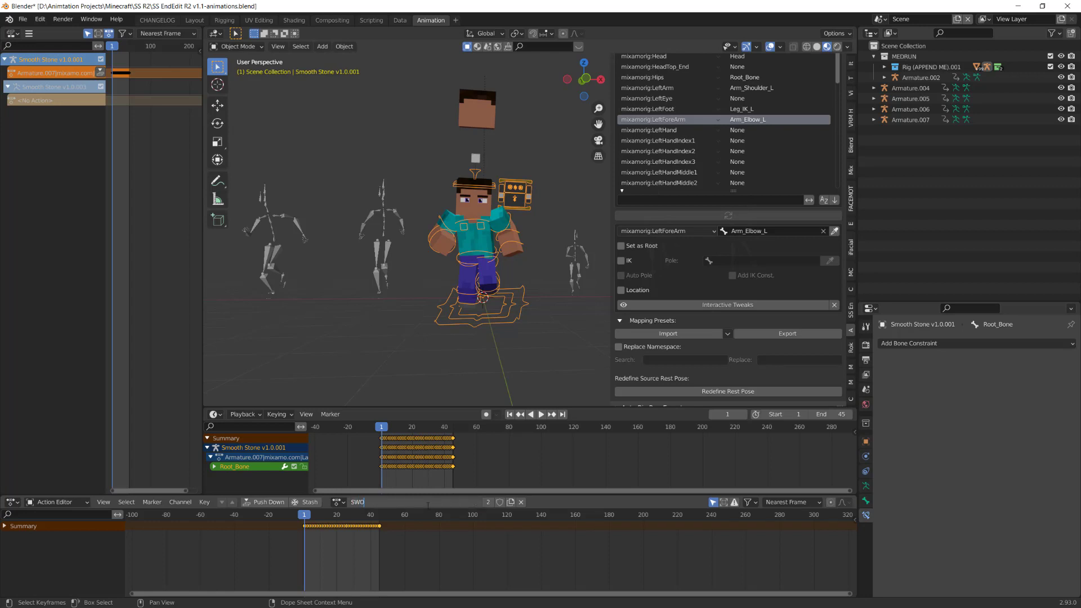
pyautogui.write('RDSLASH')
pyautogui.press('Return')
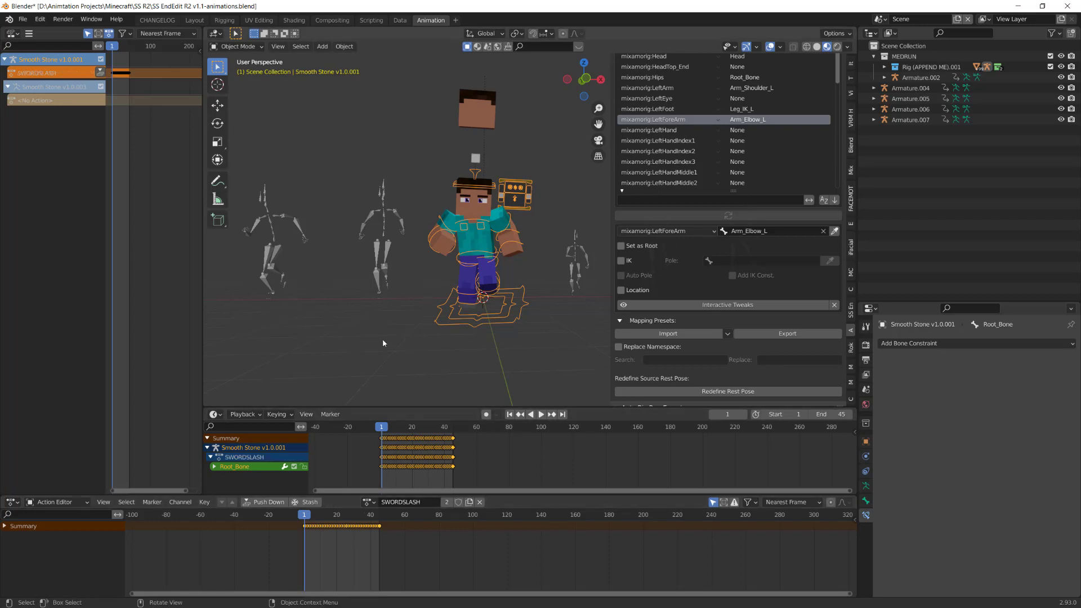
pyautogui.press('space')
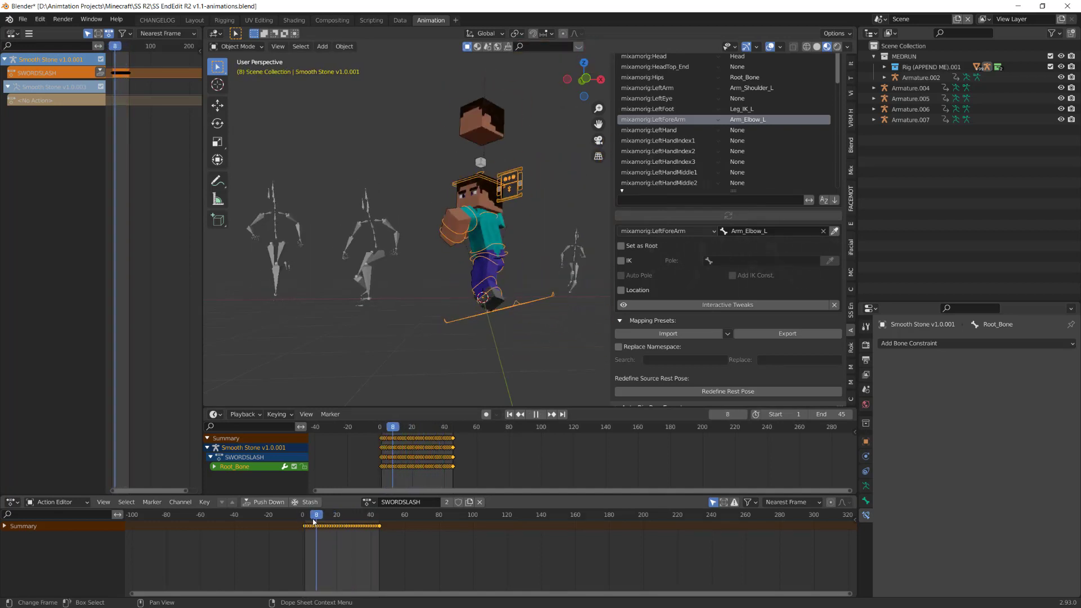
pyautogui.press('Escape')
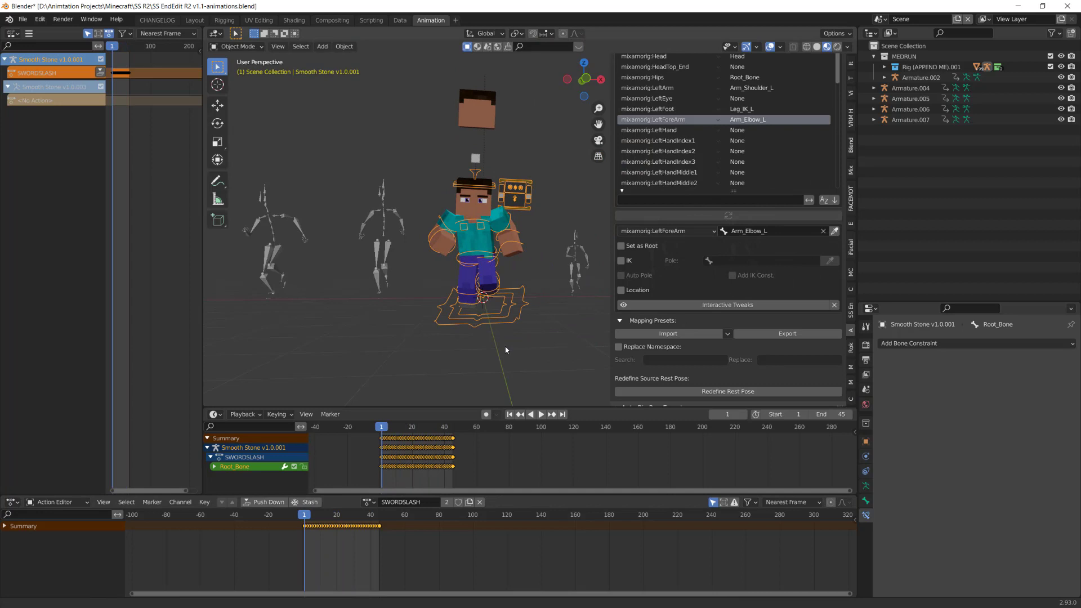
# Save the animations file with Ctrl+S.
pyautogui.moveTo(506, 350); pyautogui.dragTo(486, 349, button='middle')
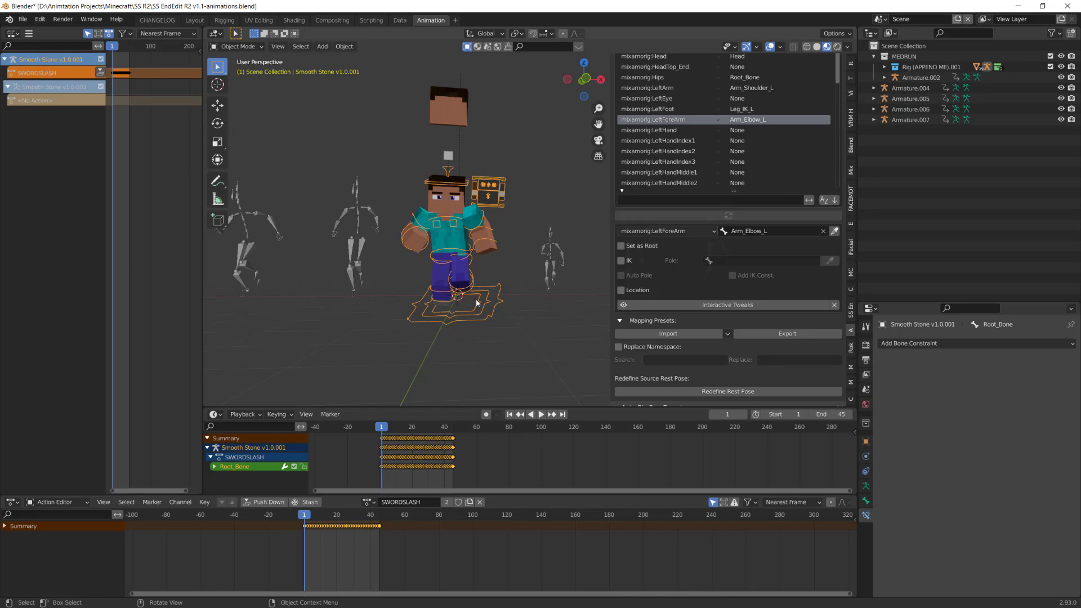
pyautogui.press('ctrl')
pyautogui.hotkey('ctrl', 's')
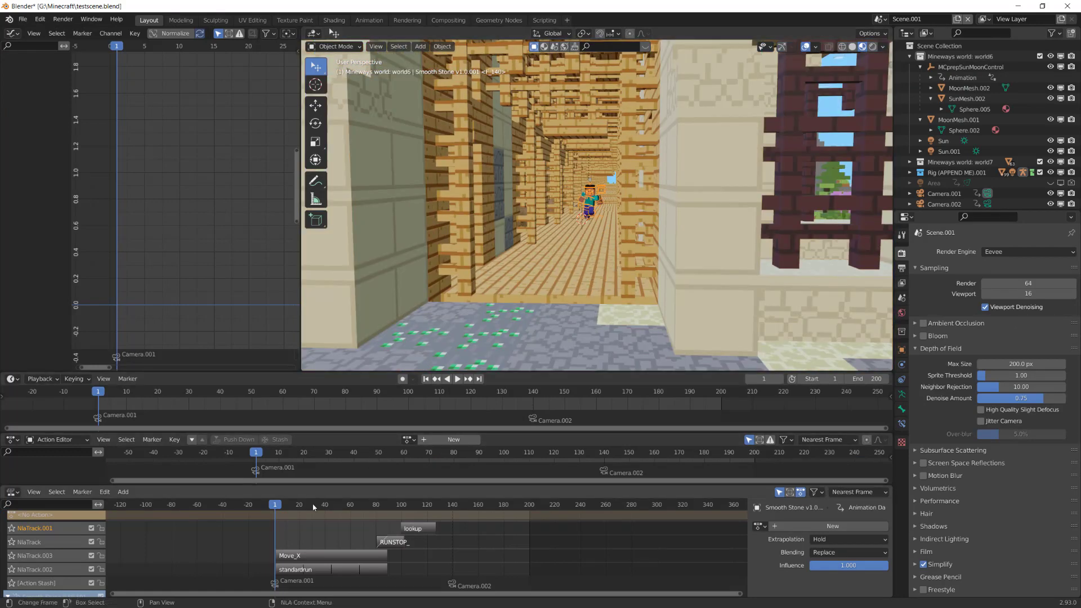
# Scrub the test scene's animation, then bring up the scene list and New Scene menu.
pyautogui.moveTo(275, 508); pyautogui.dragTo(435, 509)
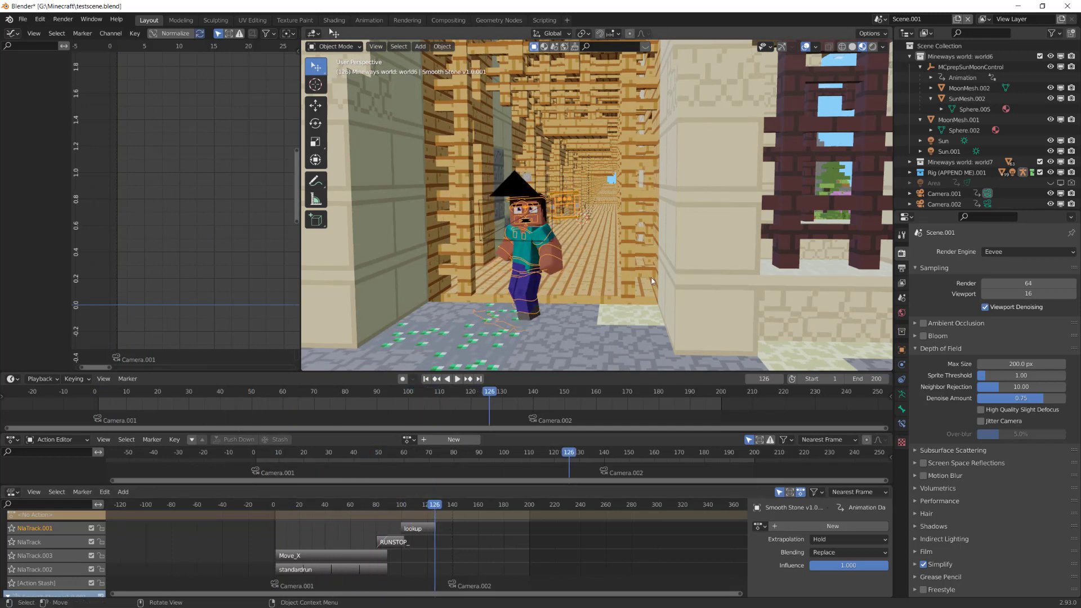
pyautogui.click(879, 20)
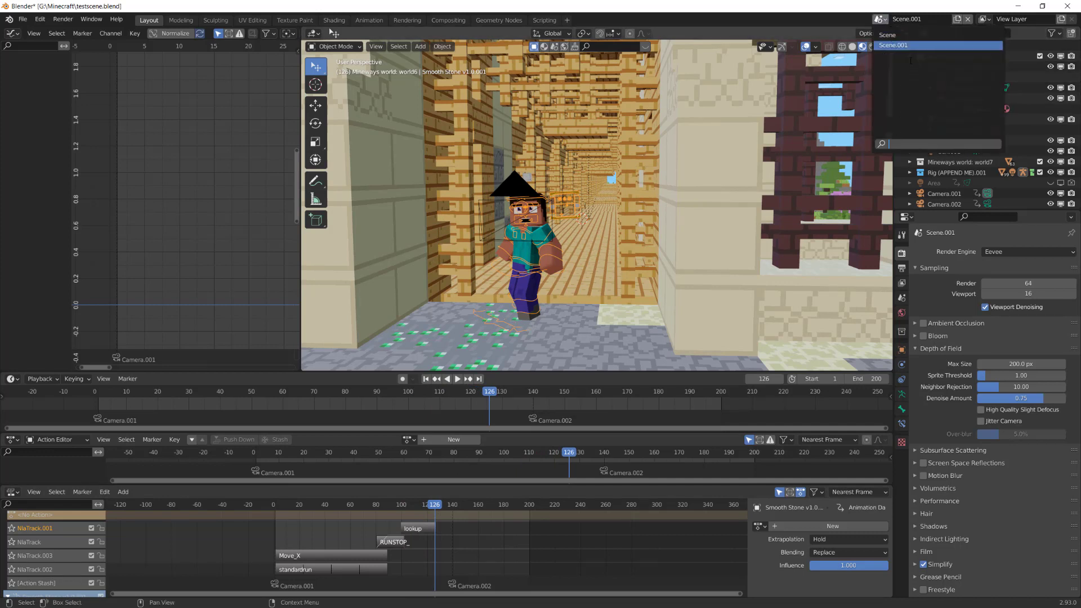
pyautogui.click(956, 19)
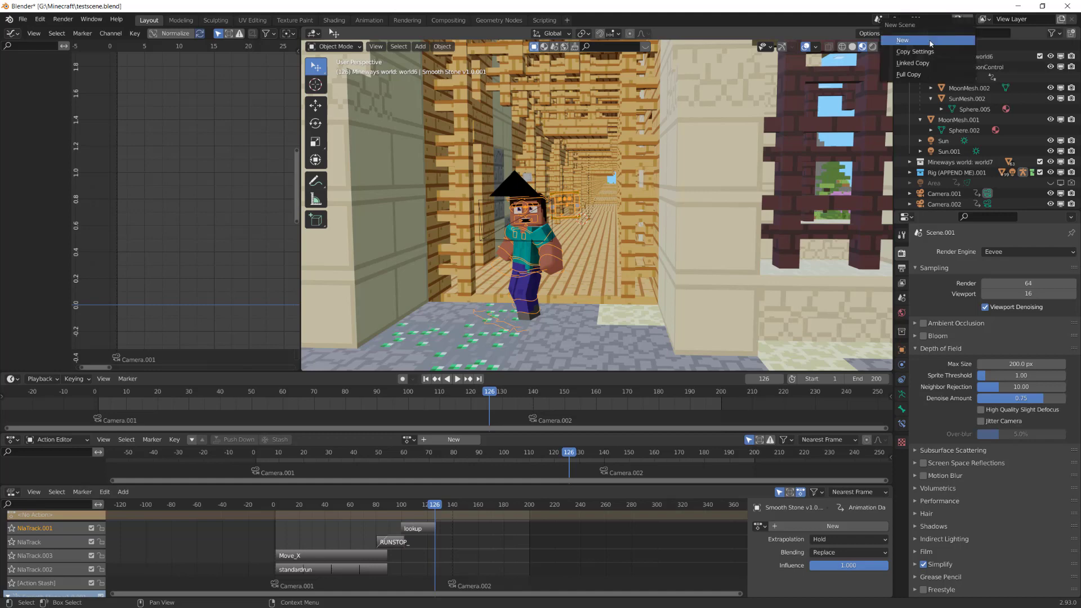
# Create empty Scene.002 and append the Steve rig collection from the animations file.
pyautogui.click(930, 40)
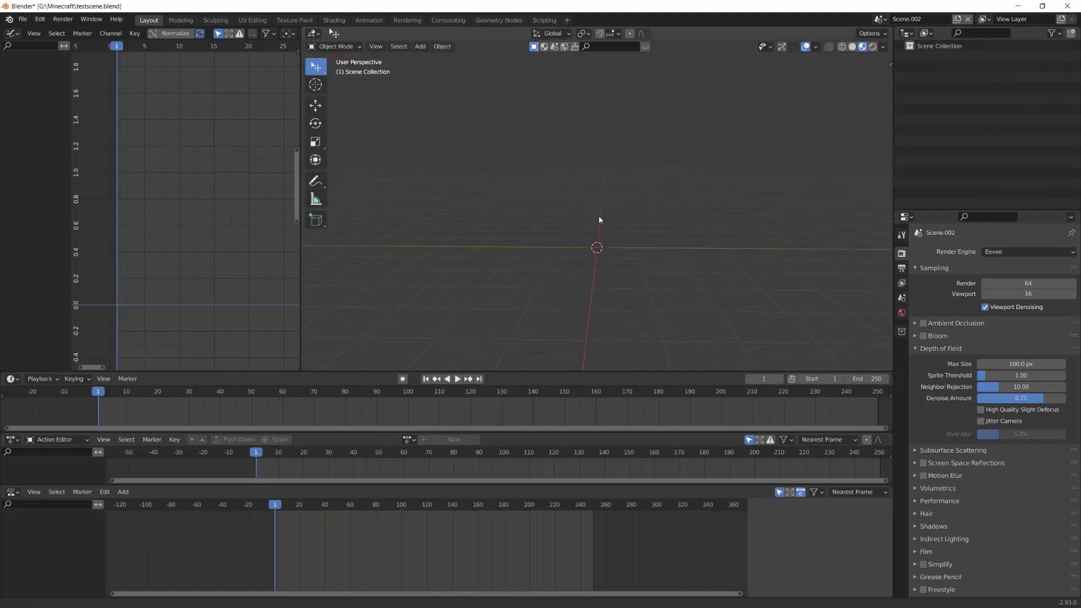
pyautogui.moveTo(599, 220); pyautogui.dragTo(620, 186, button='middle')
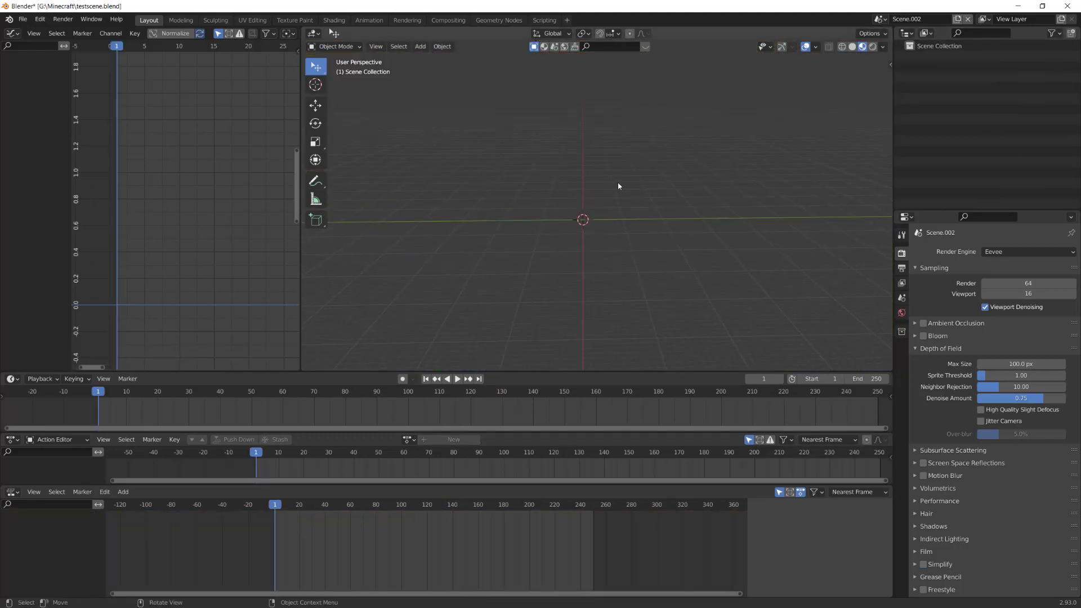
pyautogui.click(22, 21)
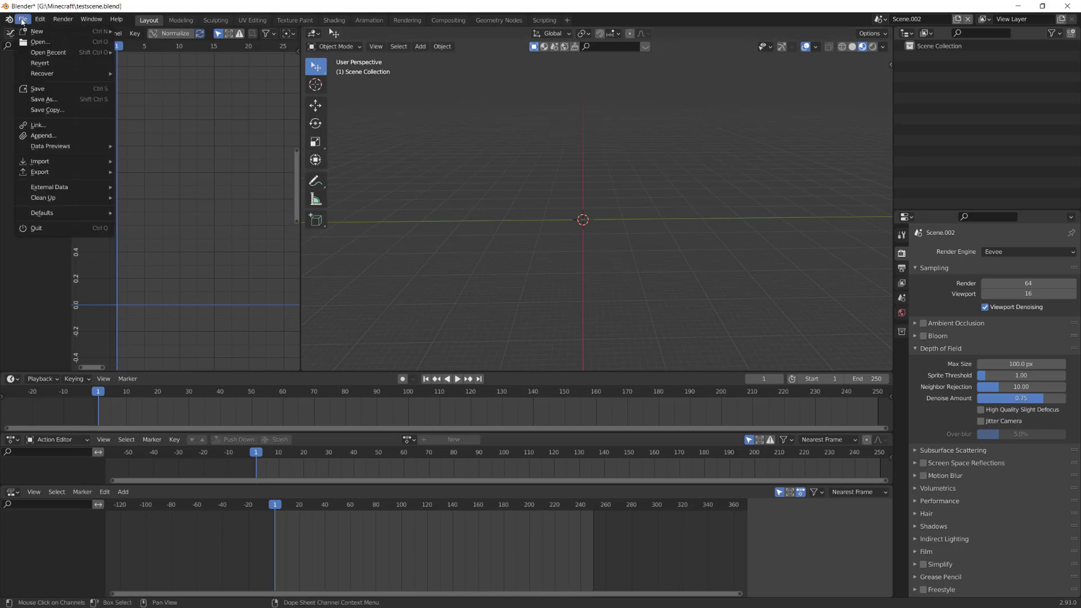
pyautogui.click(67, 138)
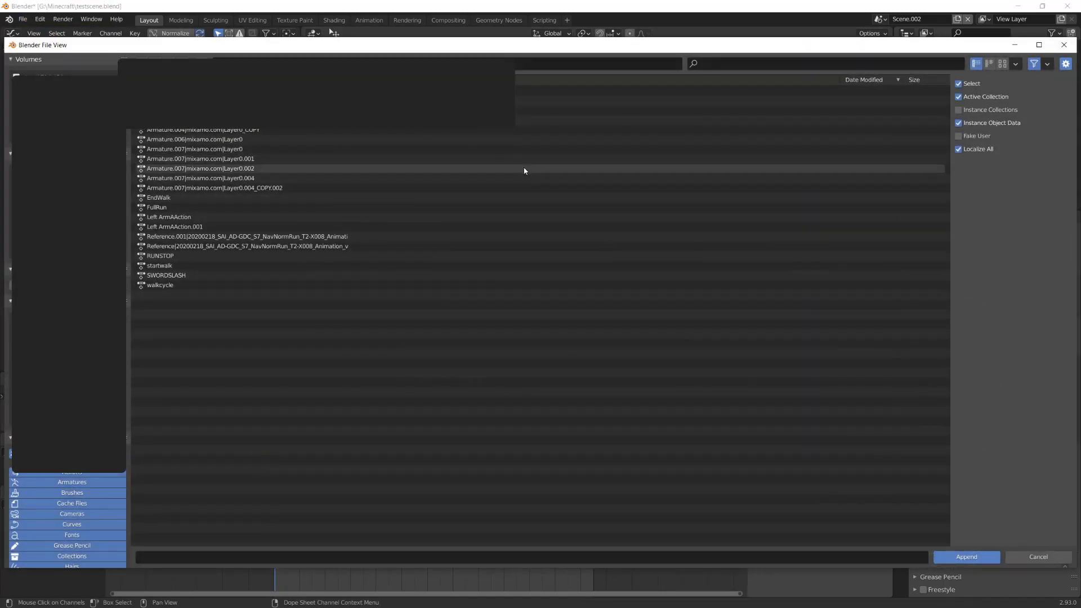
pyautogui.press('BackSpace')
pyautogui.press('Escape')
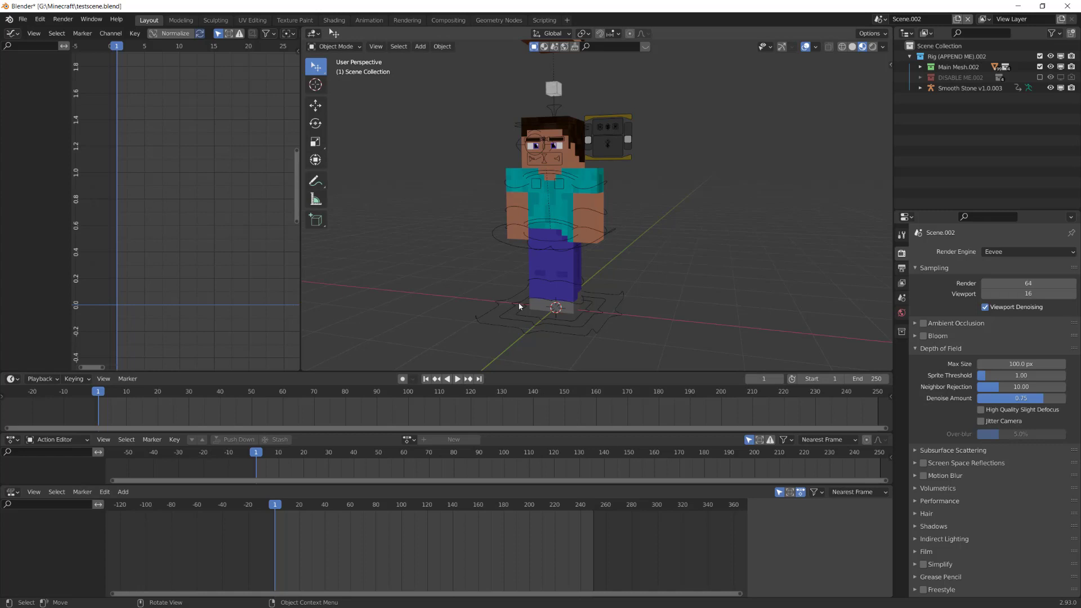
pyautogui.click(569, 318)
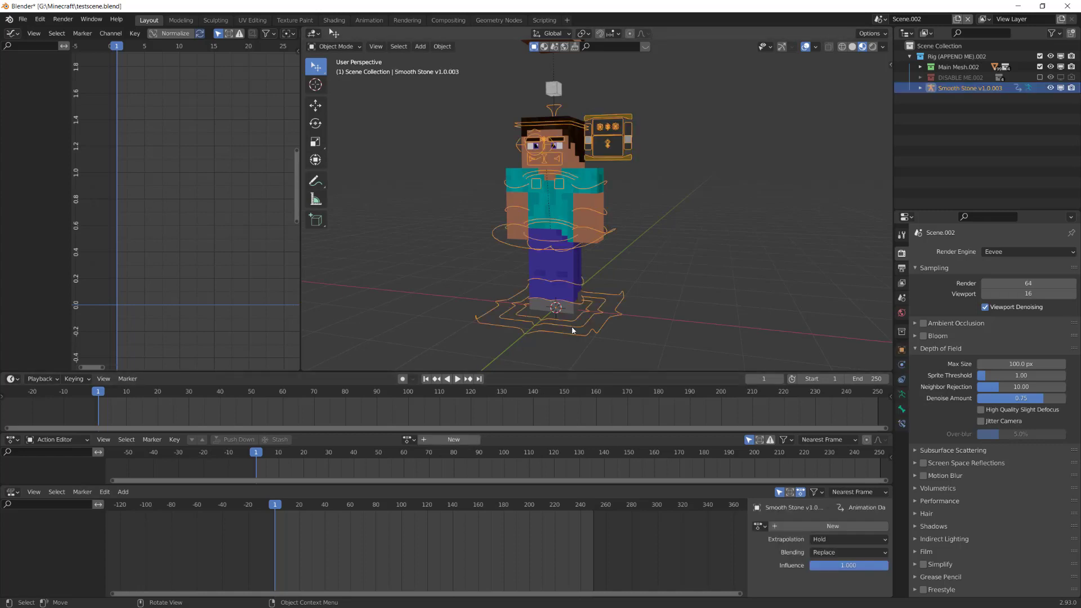
pyautogui.click(408, 440)
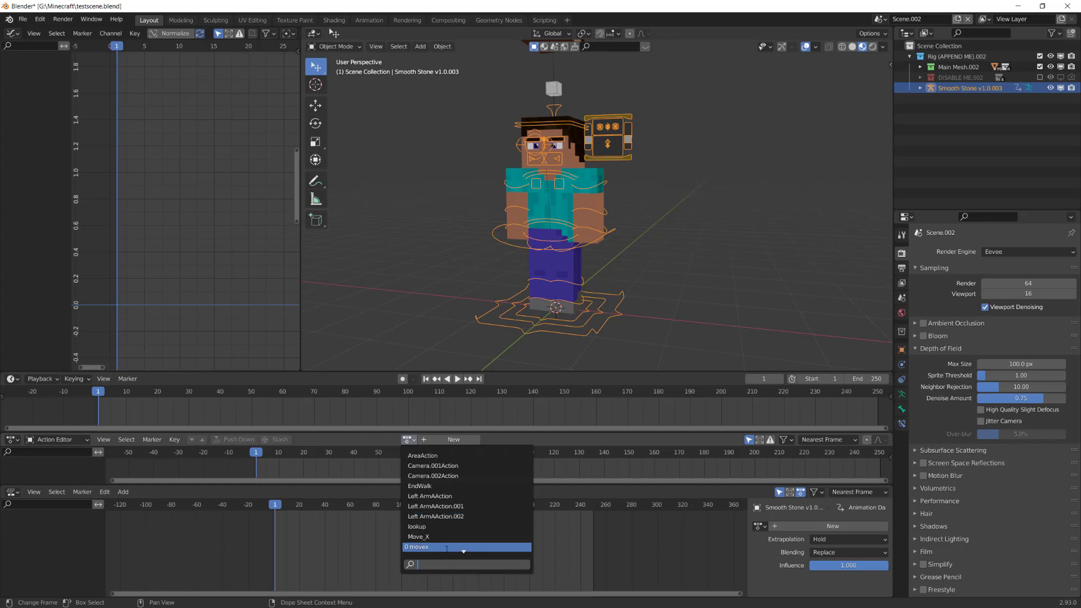
pyautogui.press('Up')
pyautogui.press('Up')
pyautogui.press('Up')
pyautogui.press('Up')
pyautogui.press('Up')
pyautogui.press('Up')
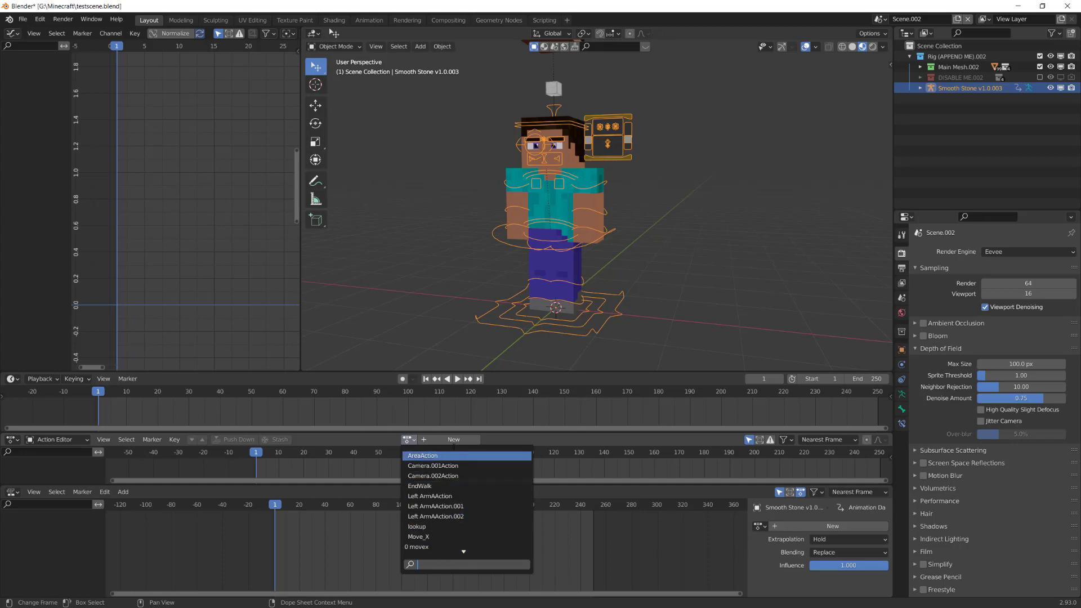
pyautogui.press('Escape')
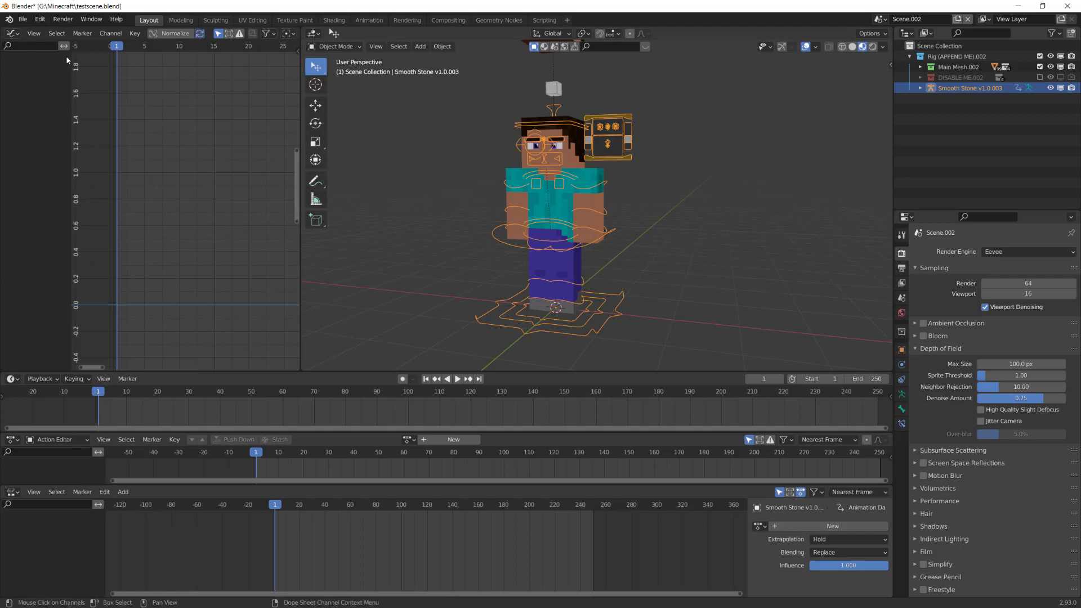
# Append the SWORDSLASH action from SS EndEdit R2 v1.1-animations.blend's Action folder.
pyautogui.click(22, 19)
pyautogui.click(22, 19)
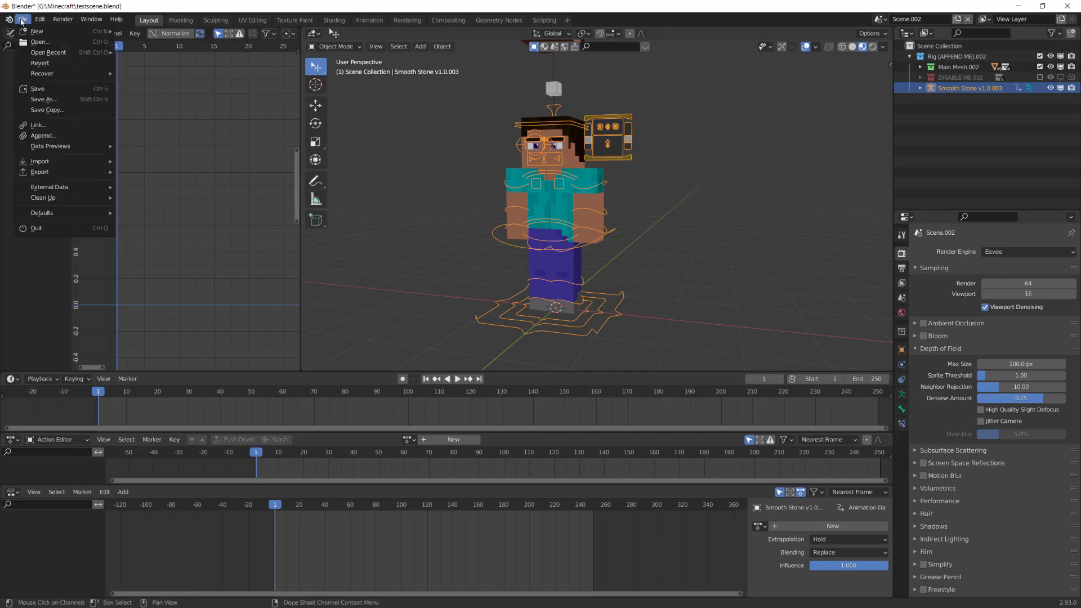
pyautogui.click(44, 135)
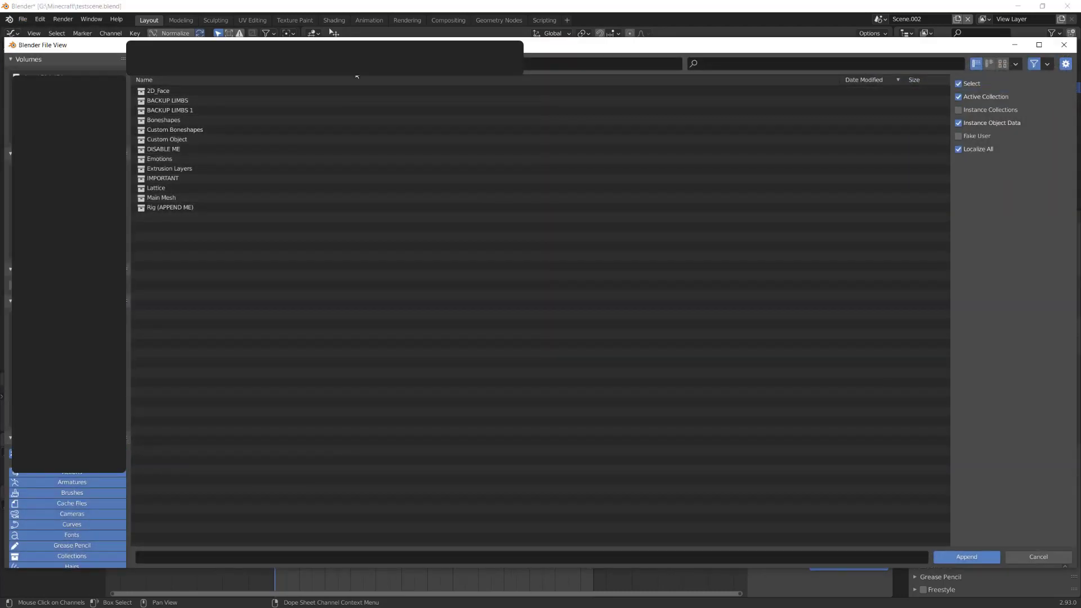
pyautogui.press('BackSpace')
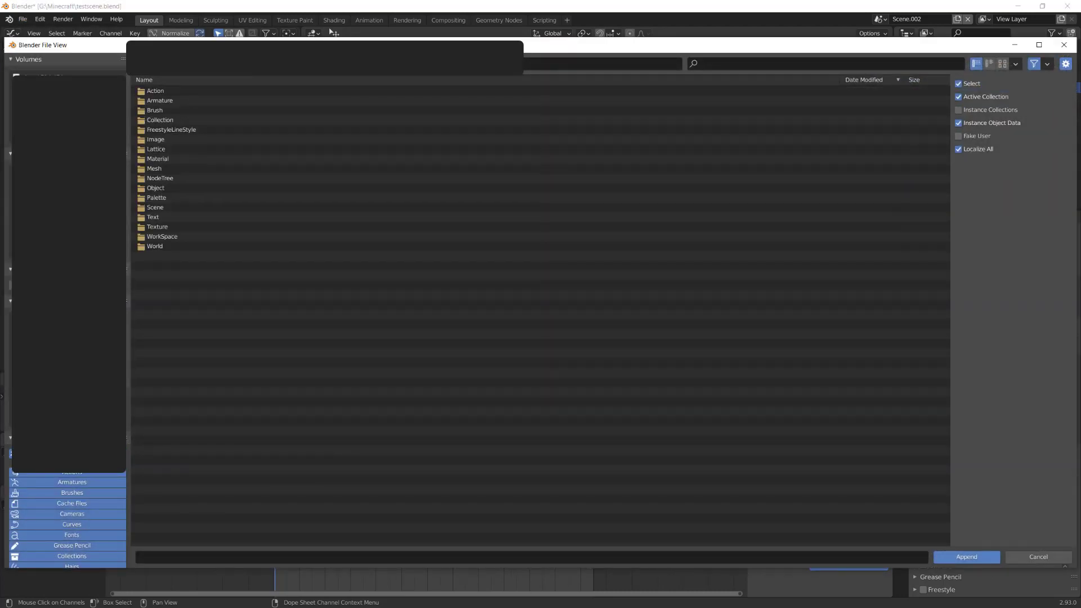
pyautogui.press('BackSpace')
pyautogui.click(191, 103)
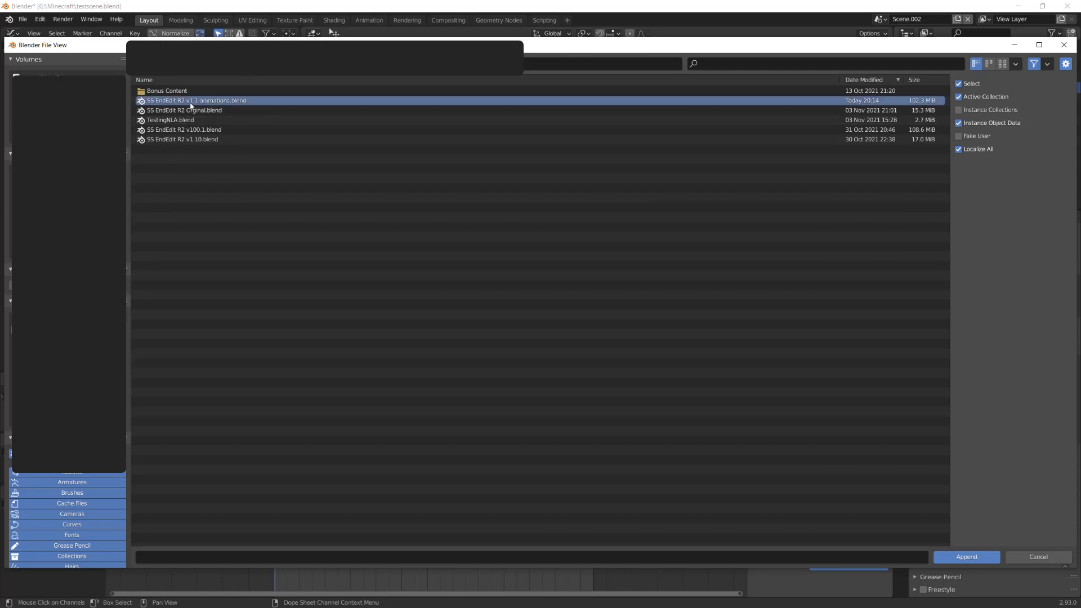
pyautogui.doubleClick(191, 105)
pyautogui.doubleClick(152, 90)
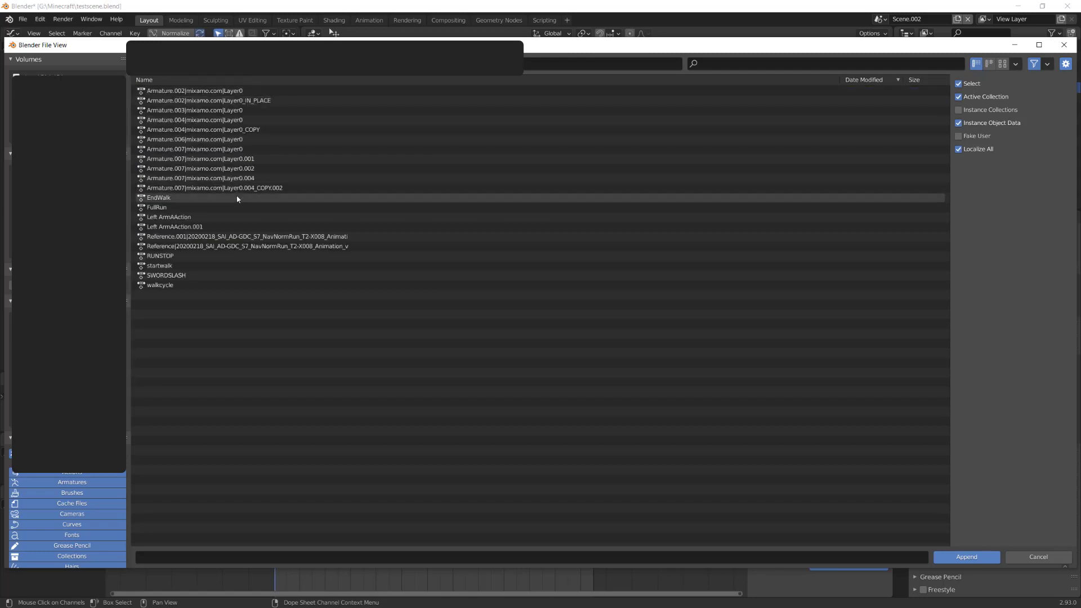
pyautogui.doubleClick(160, 284)
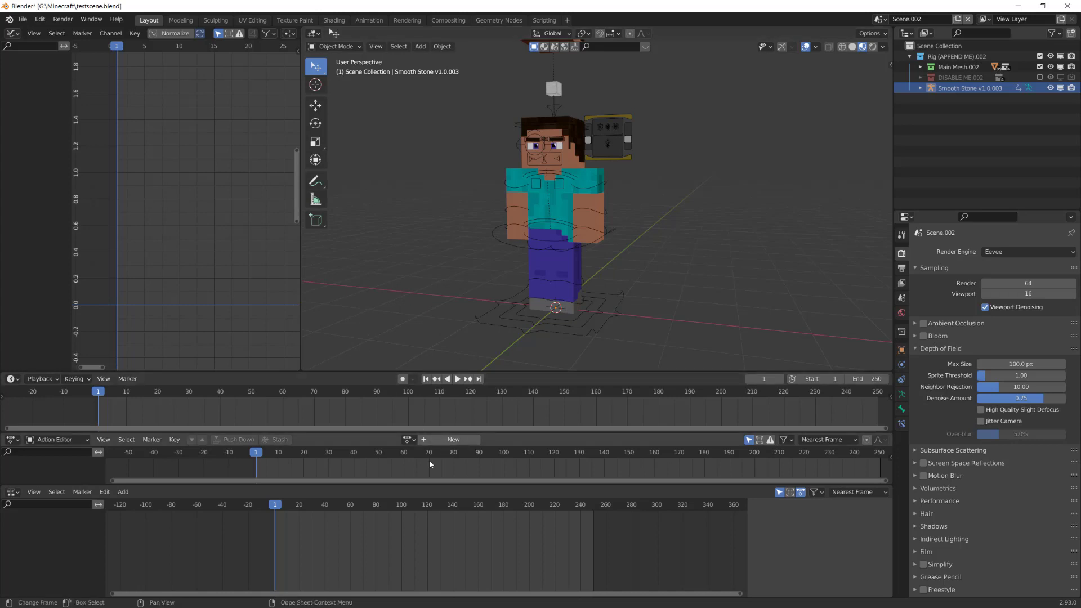
# Assign SWORDSLASH to the Steve rig in the Action Editor and preview it.
pyautogui.click(409, 439)
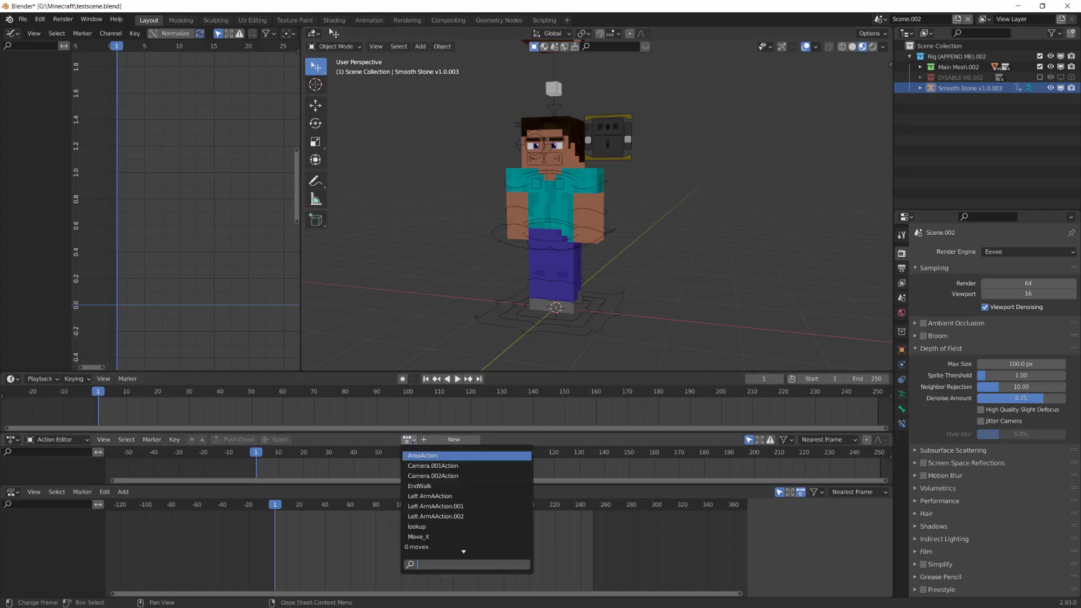
pyautogui.scroll(-6, 438, 543)
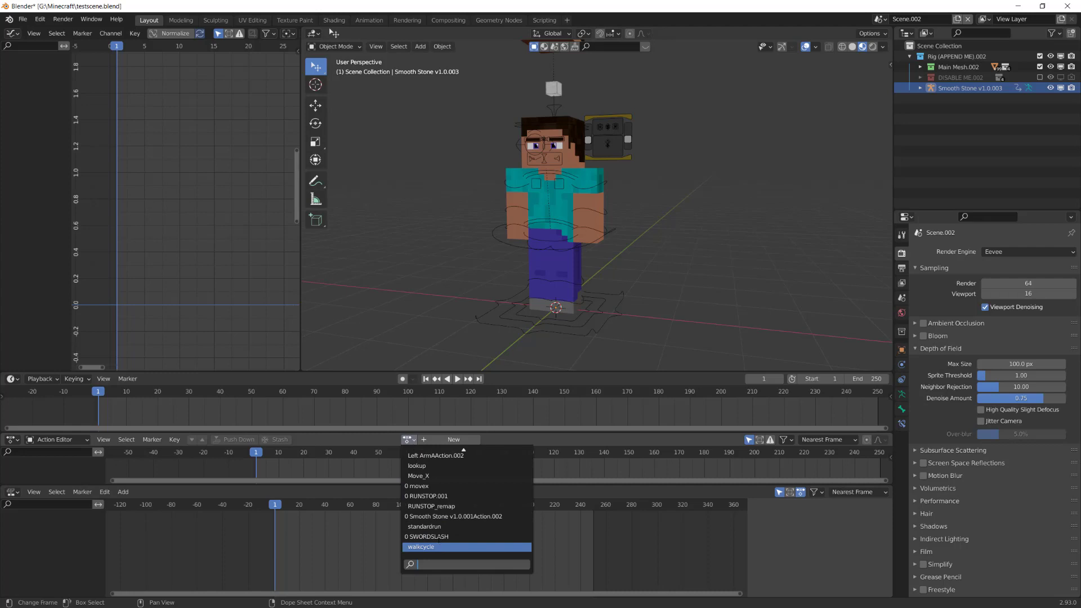
pyautogui.click(451, 536)
pyautogui.scroll(-2, 464, 309)
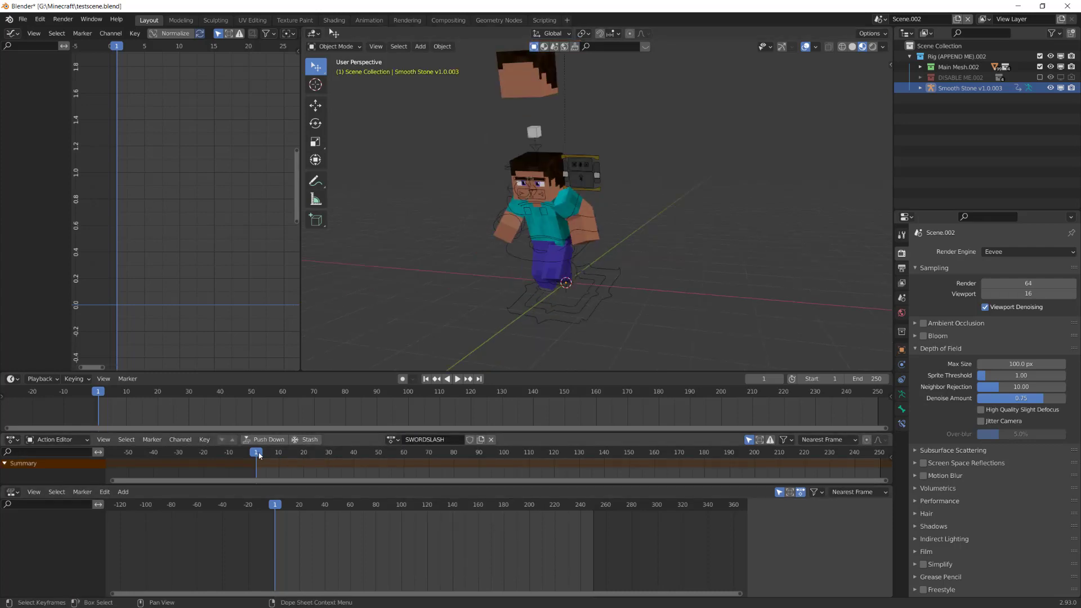
pyautogui.press('space')
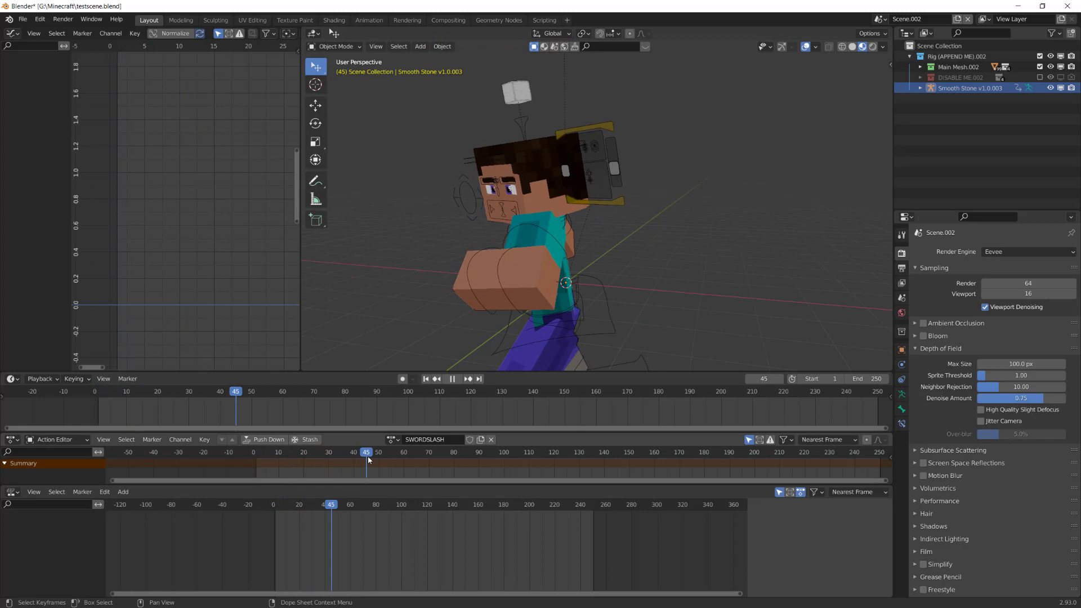
pyautogui.press('space')
# Stash SWORDSLASH as an NLA strip spanning frames 1–45 and select the rig.
pyautogui.click(275, 441)
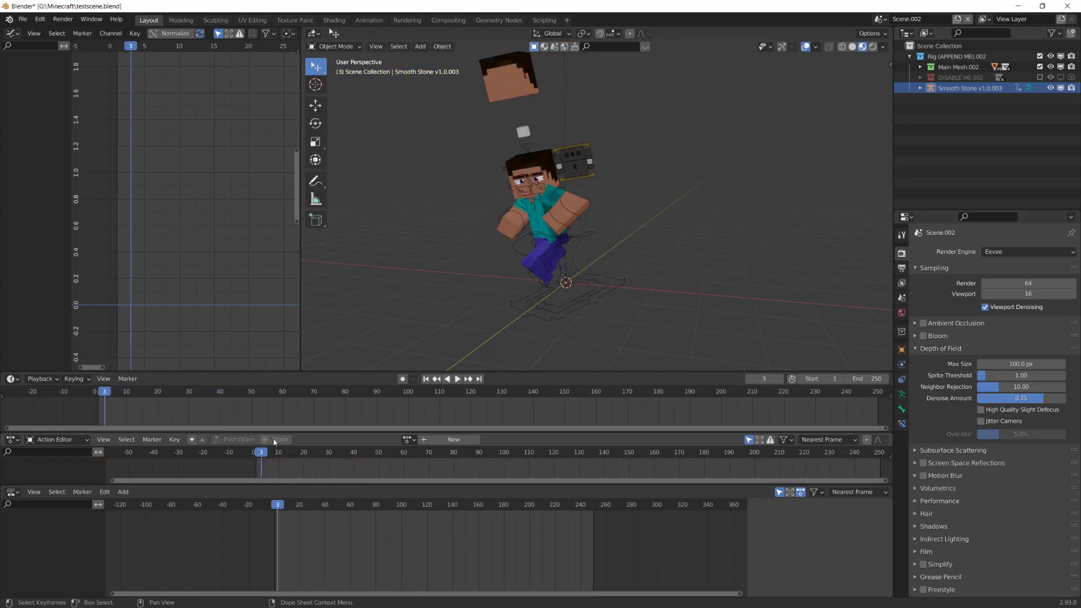
pyautogui.click(12, 492)
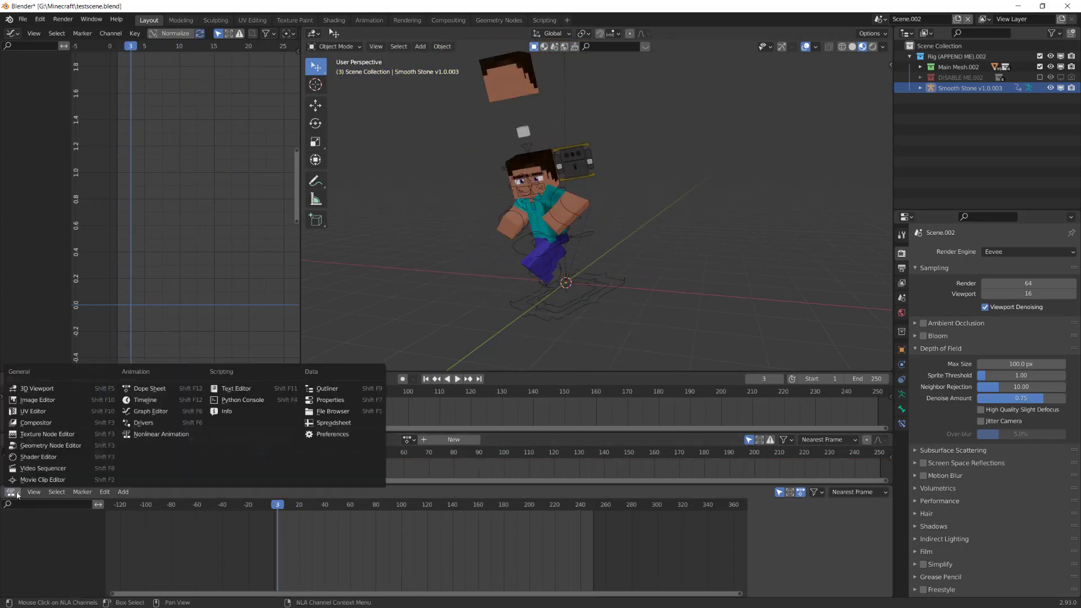
pyautogui.click(569, 298)
# Show the rig's NlaTrack holding SWORDSLASH and play the slash back from frame 1.
pyautogui.click(812, 505)
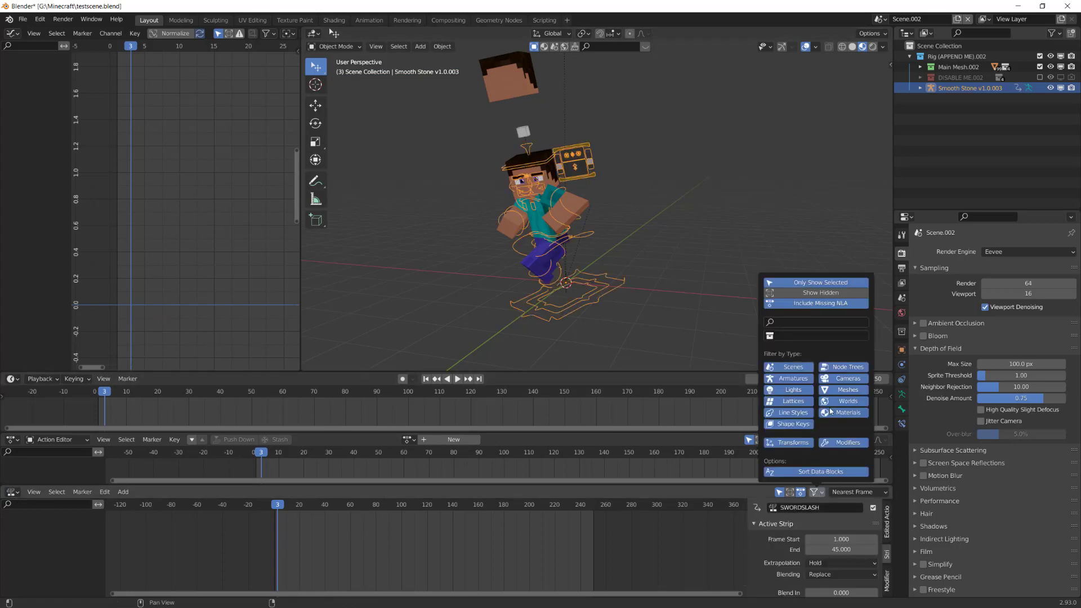
pyautogui.click(146, 553)
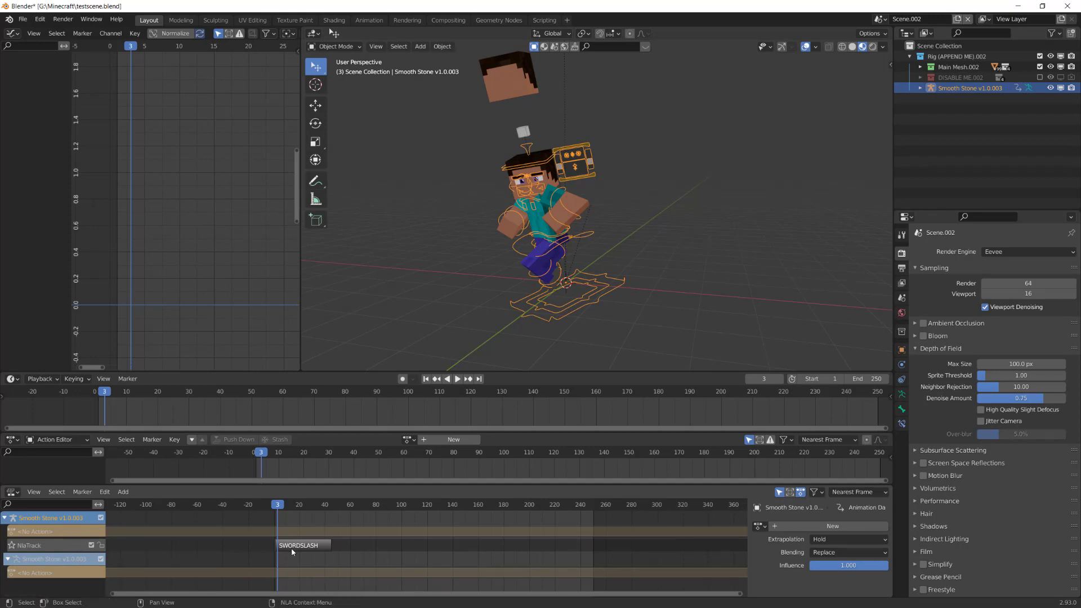
pyautogui.moveTo(278, 505)
pyautogui.mouseDown()
pyautogui.moveTo(305, 505)
pyautogui.moveTo(277, 506)
pyautogui.mouseUp()
pyautogui.press('space')
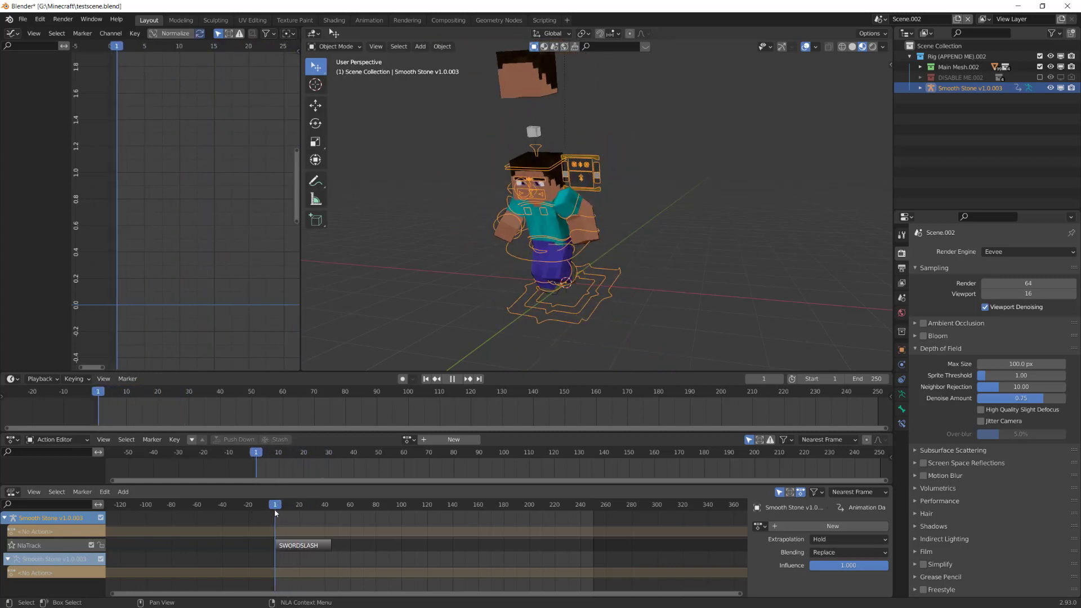
pyautogui.press('space')
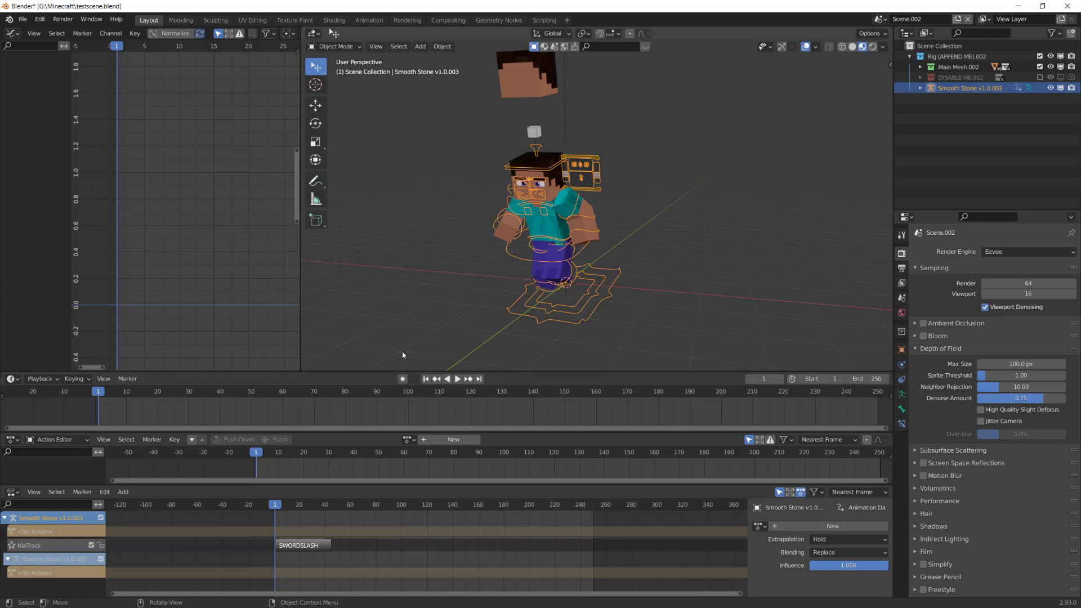